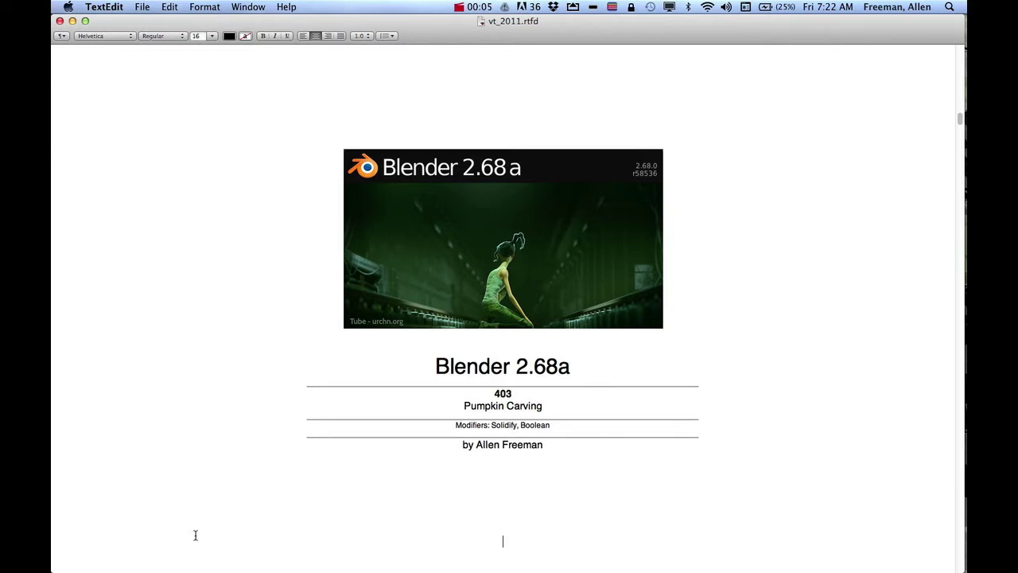
Switch from the TextEdit Pumpkin Carving title card to Blender's pumpkin0.blend
key(super+Tab)
key(super+Tab)
key(super+Tab)
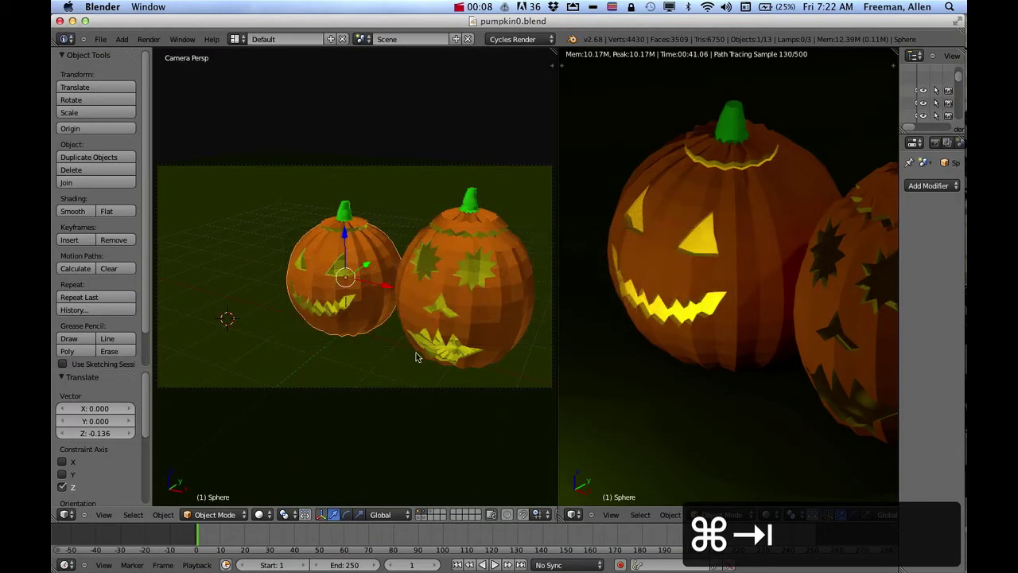
Orbit and zoom the left viewport onto the two finished carved pumpkins
middle_drag(439, 312, 434, 319)
scroll(436, 316, up, 5)
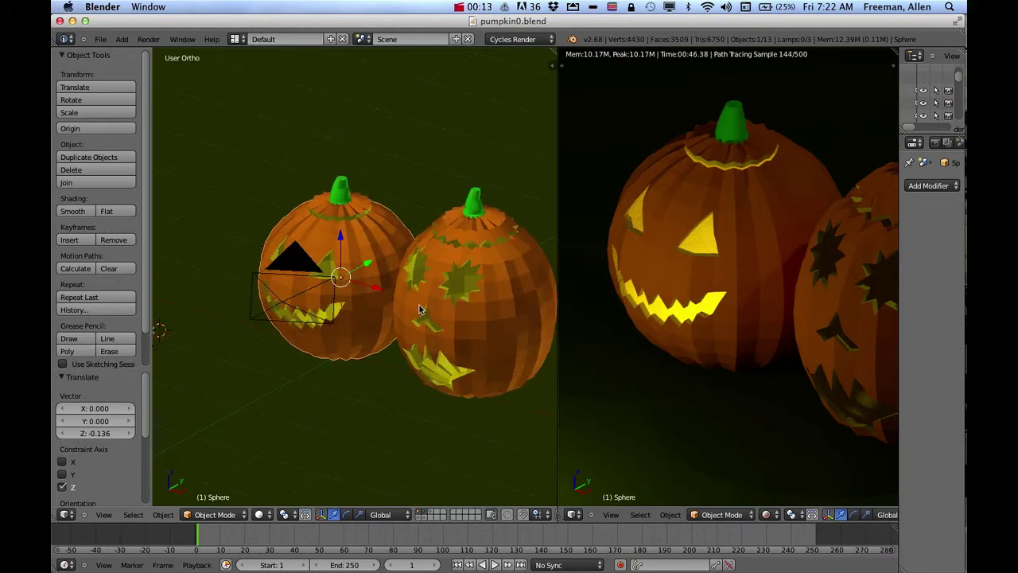
Reload the start-up file for a fresh scene and delete the default cube
click(98, 41)
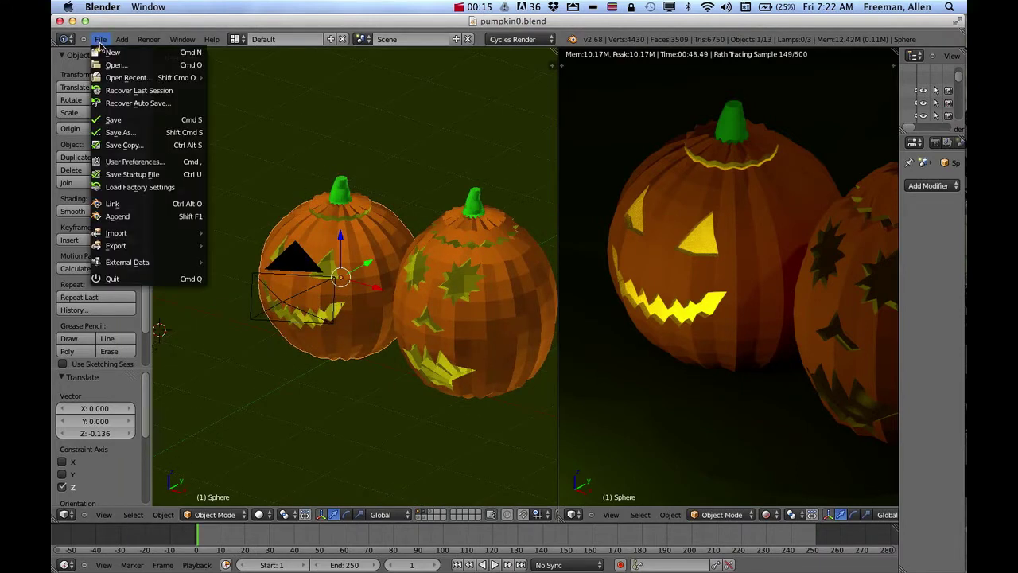
click(113, 53)
click(111, 54)
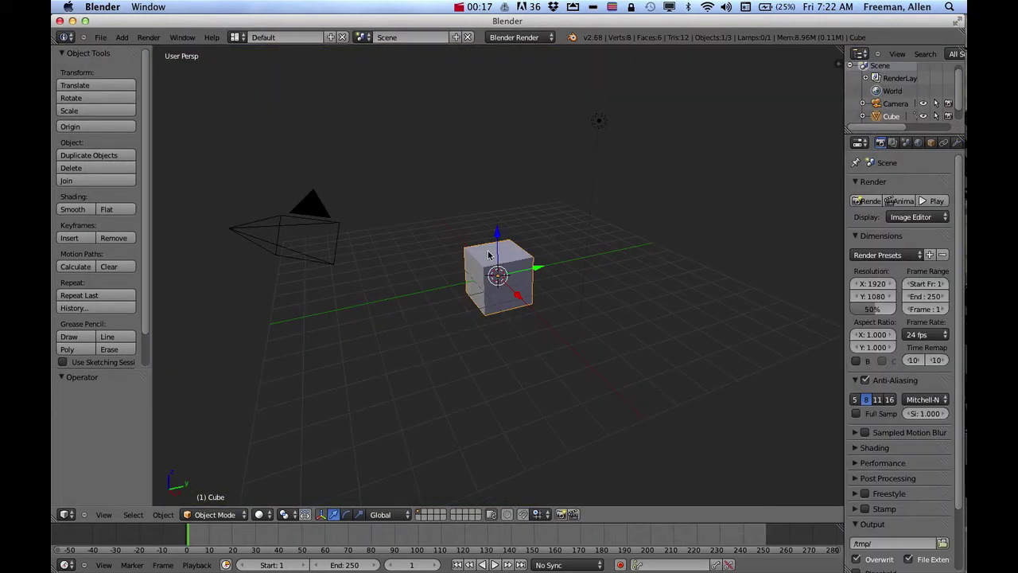
key(x)
click(478, 271)
Add a 32-segment, 16-ring UV sphere, replacing an undone icosphere, and enter Edit Mode
key(shift+a)
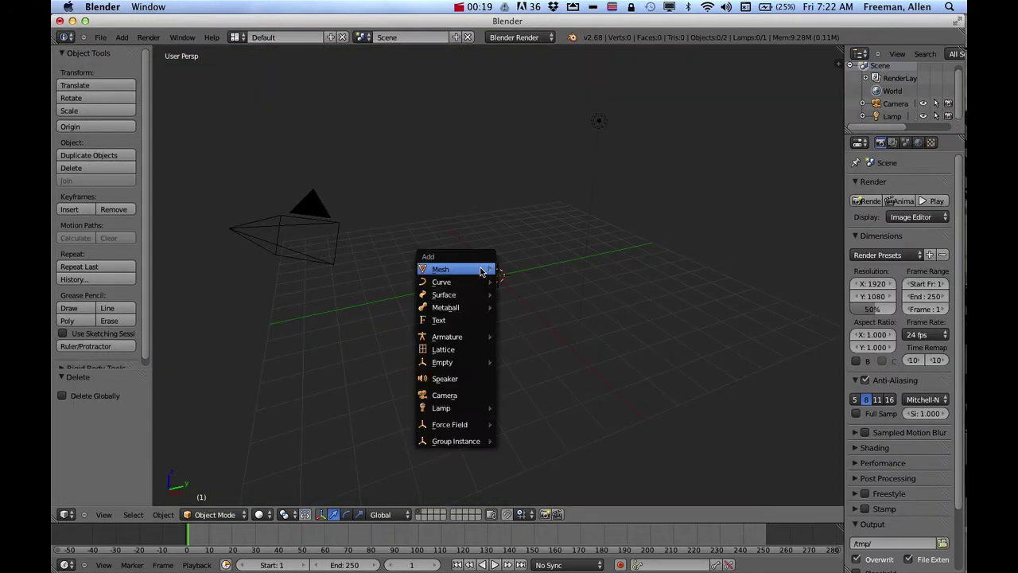
mouse_move(486, 270)
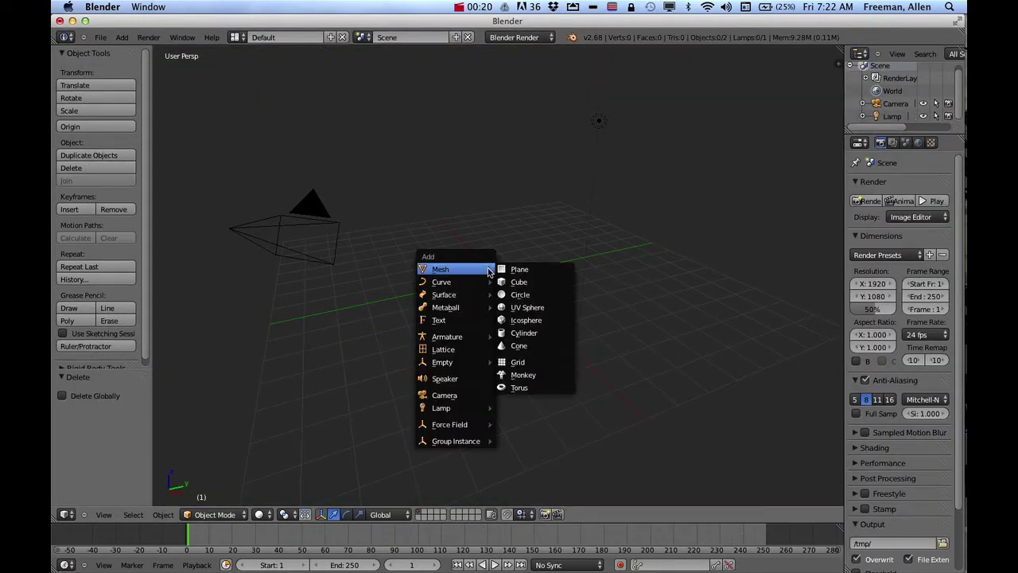
click(509, 320)
scroll(512, 308, up, 2)
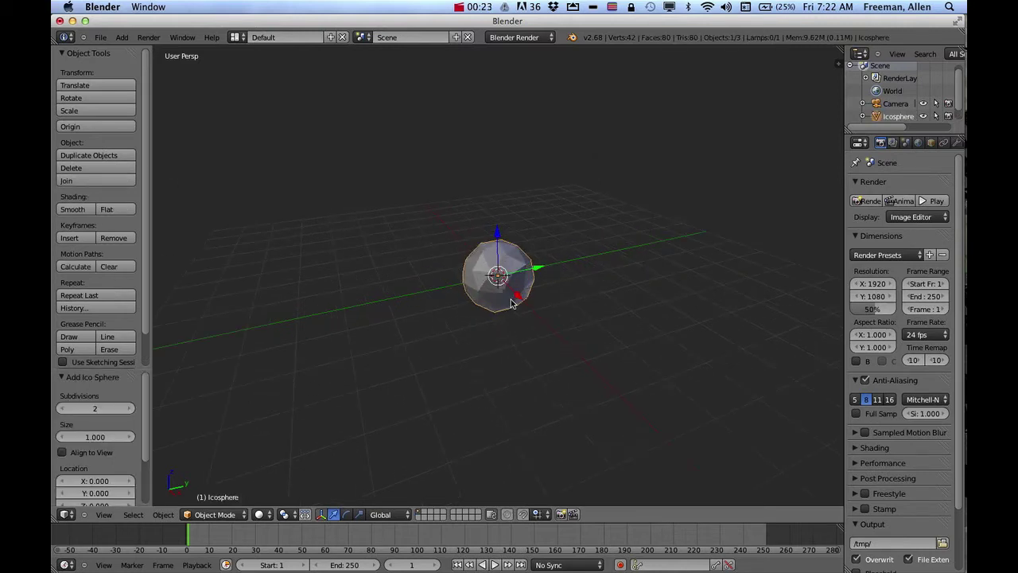
key(super+z)
key(shift+a)
mouse_move(509, 324)
mouse_move(504, 299)
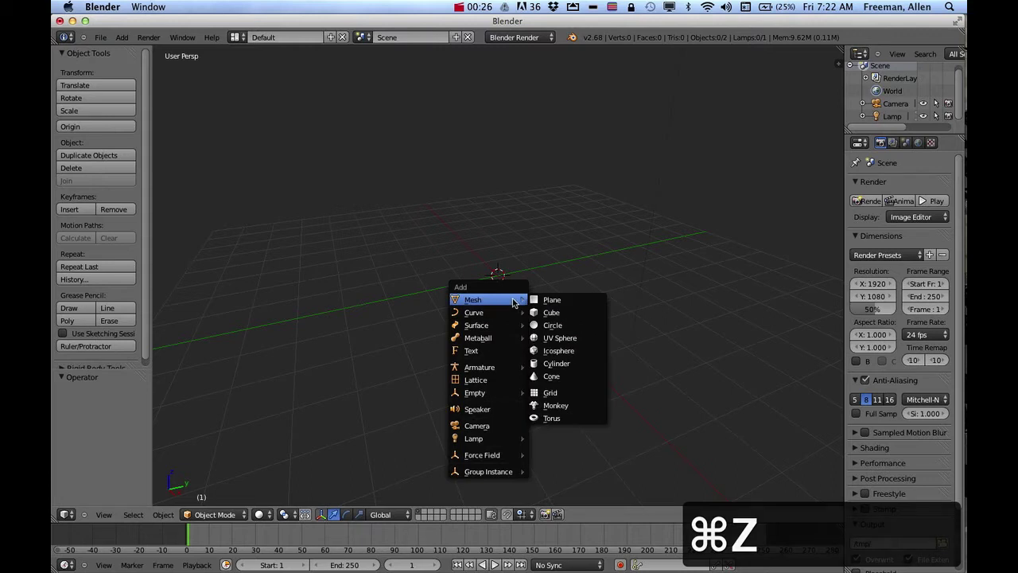
click(562, 338)
scroll(548, 315, up, 4)
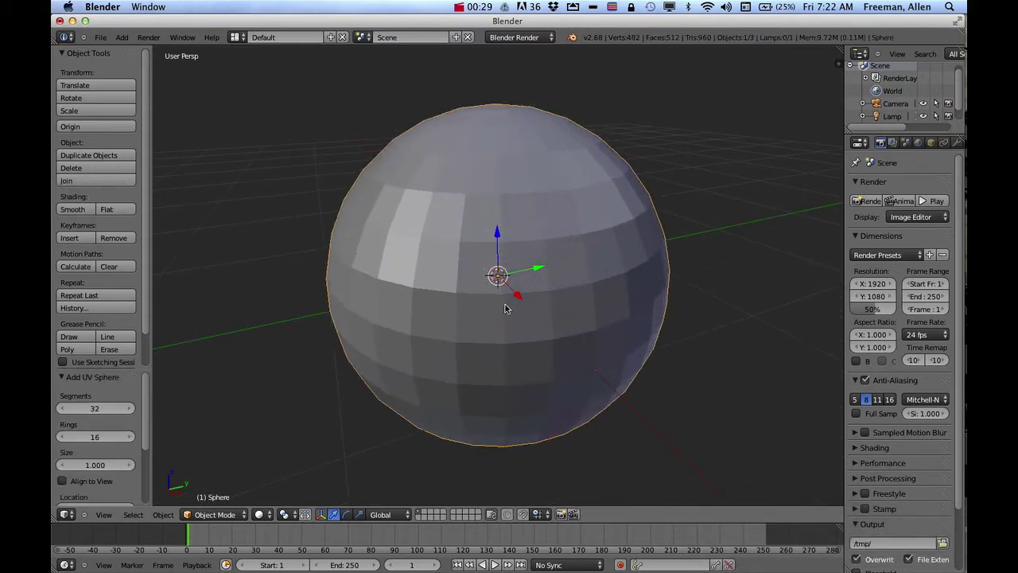
click(237, 515)
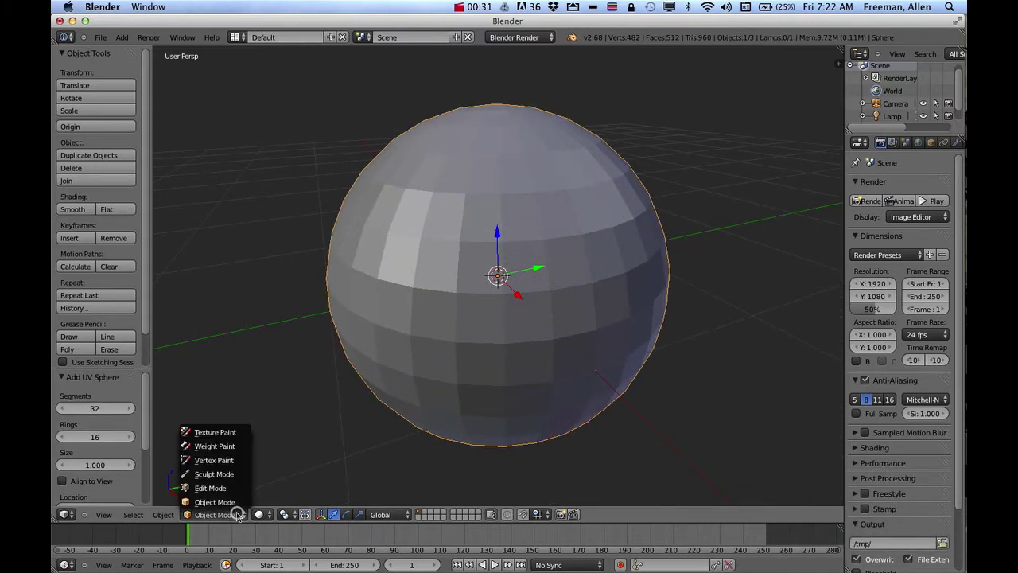
click(233, 488)
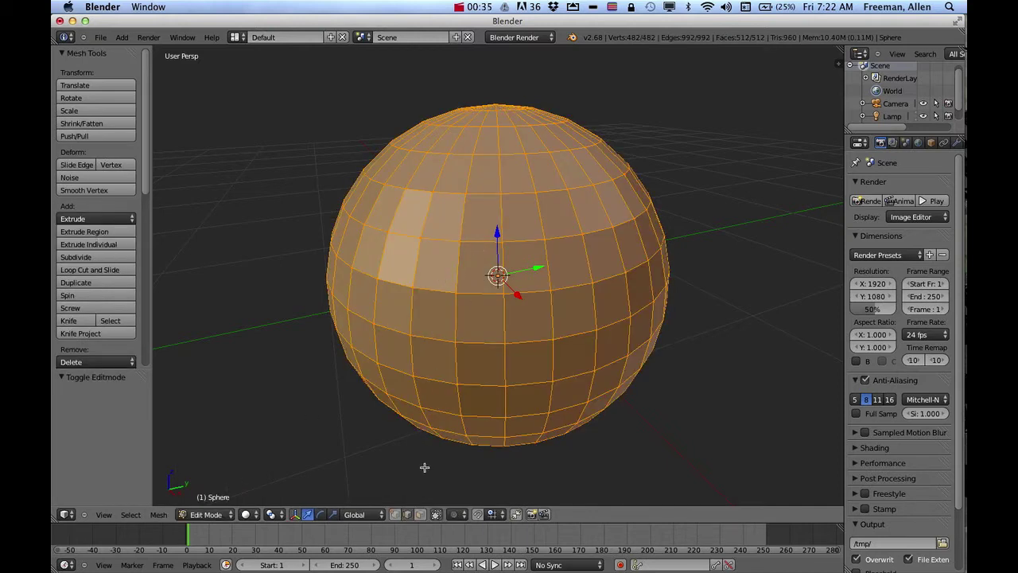
Deselect all, then Alt+Shift-select alternate meridian edge loops on the sphere's first side
key(a)
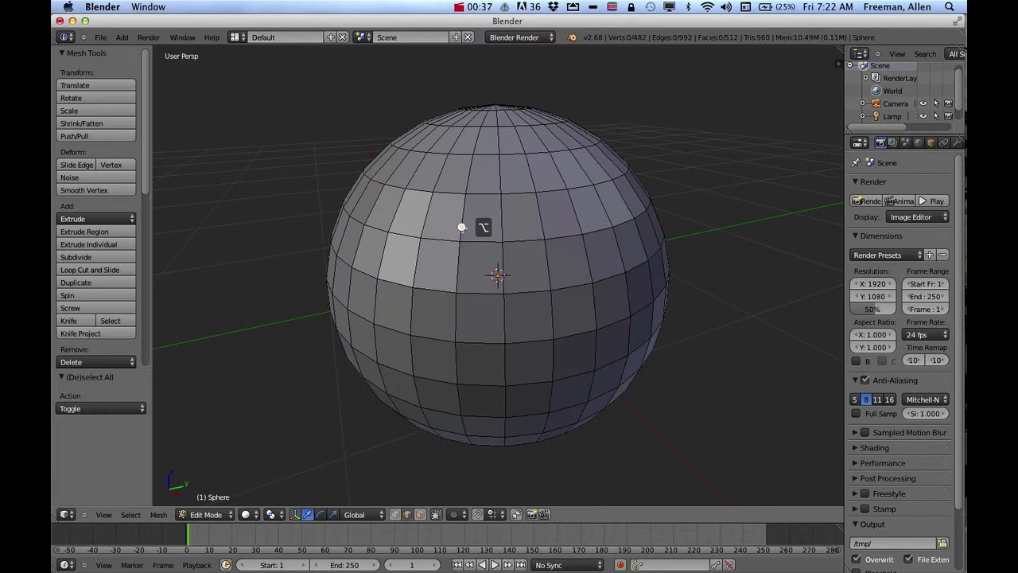
alt+right_click(466, 227)
alt+shift+right_click(539, 212)
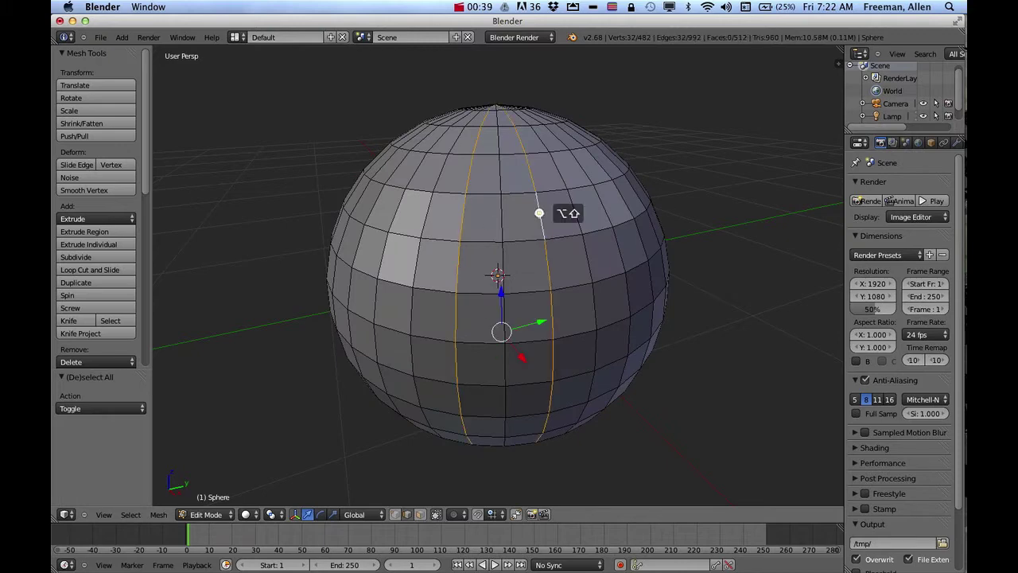
alt+shift+right_click(602, 204)
middle_drag(634, 222, 564, 220)
alt+shift+right_click(561, 221)
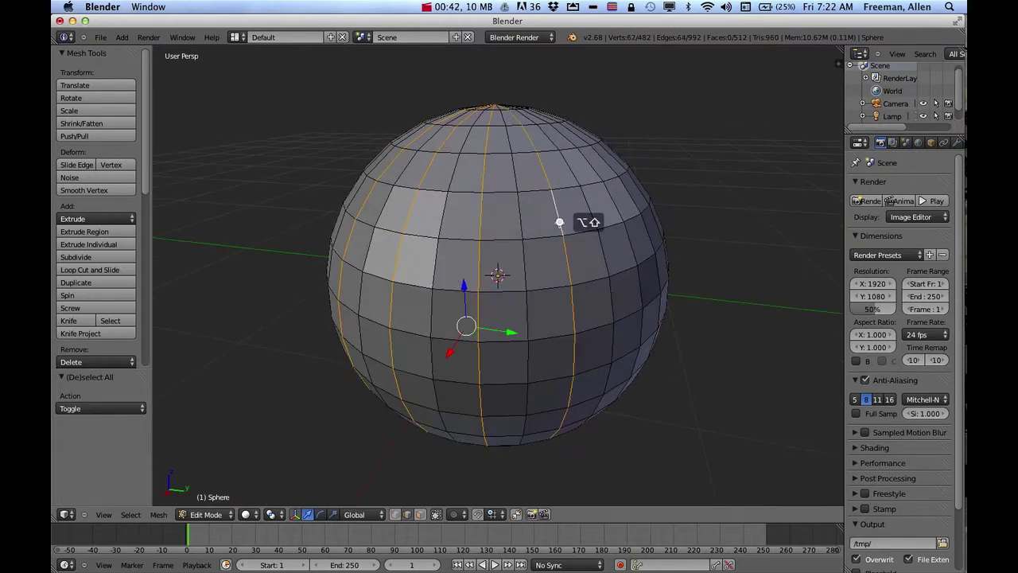
alt+shift+right_click(617, 210)
middle_drag(650, 232, 541, 232)
alt+shift+right_click(534, 229)
alt+shift+right_click(598, 220)
middle_drag(613, 215, 550, 239)
alt+shift+right_click(517, 243)
alt+shift+right_click(593, 231)
Keep adding alternate edge loops around the rest of the sphere until the final one
middle_drag(594, 231, 575, 246)
alt+shift+right_click(552, 252)
alt+shift+right_click(569, 245)
alt+shift+right_click(625, 223)
middle_drag(645, 234, 572, 241)
alt+shift+right_click(565, 250)
alt+shift+right_click(618, 230)
middle_drag(643, 238, 575, 236)
alt+shift+right_click(568, 244)
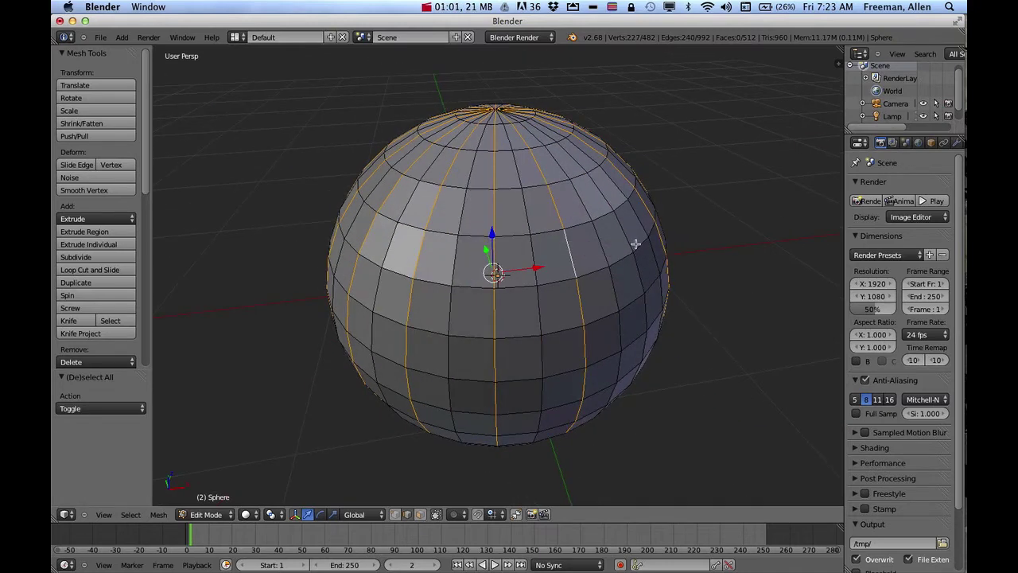
middle_drag(638, 244, 584, 246)
alt+shift+right_click(581, 246)
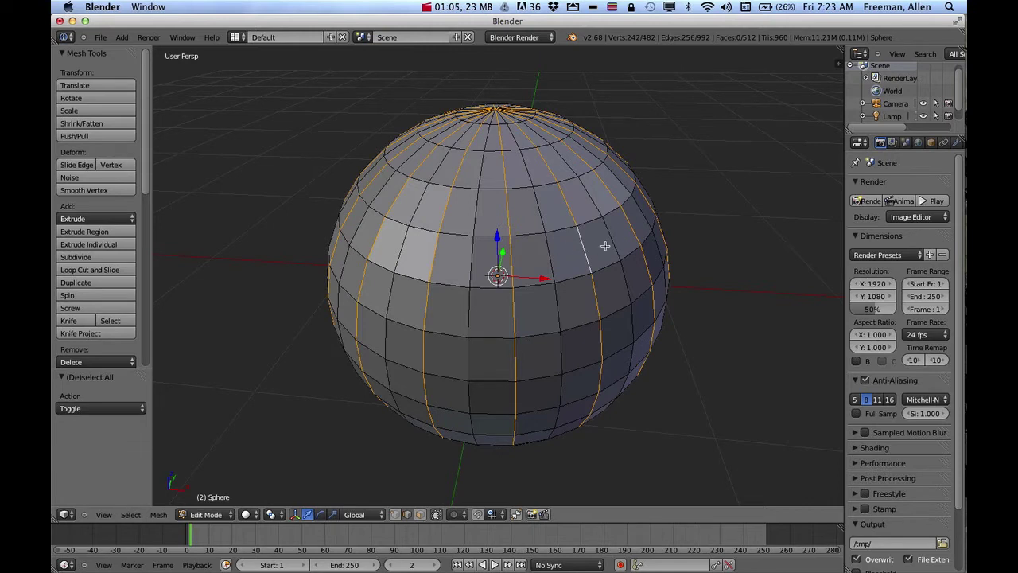
Scale the selected edge loops inward to 0.968 to form pumpkin ribs
key(s)
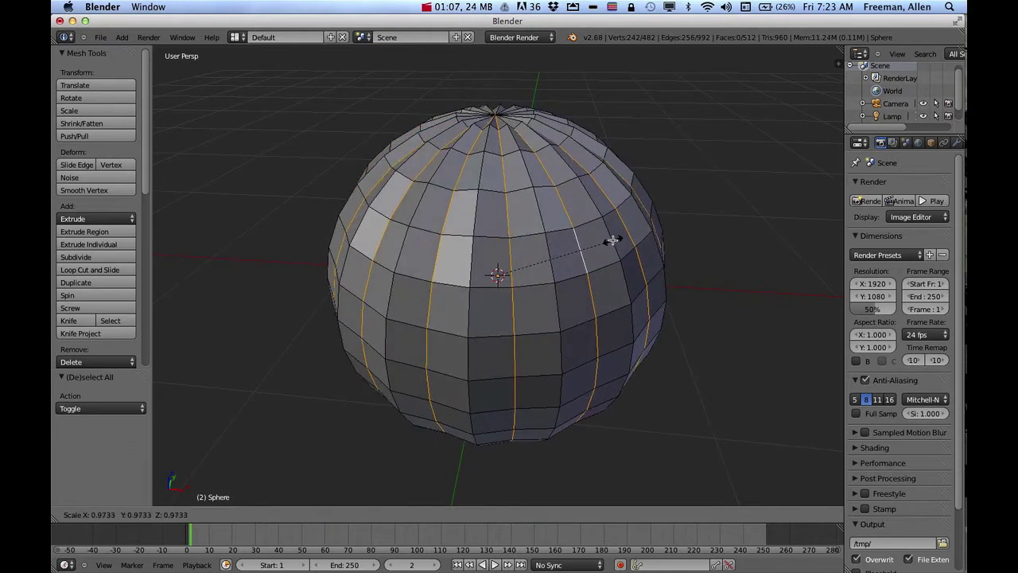
click(610, 237)
middle_drag(509, 266, 587, 284)
scroll(926, 150, down, 2)
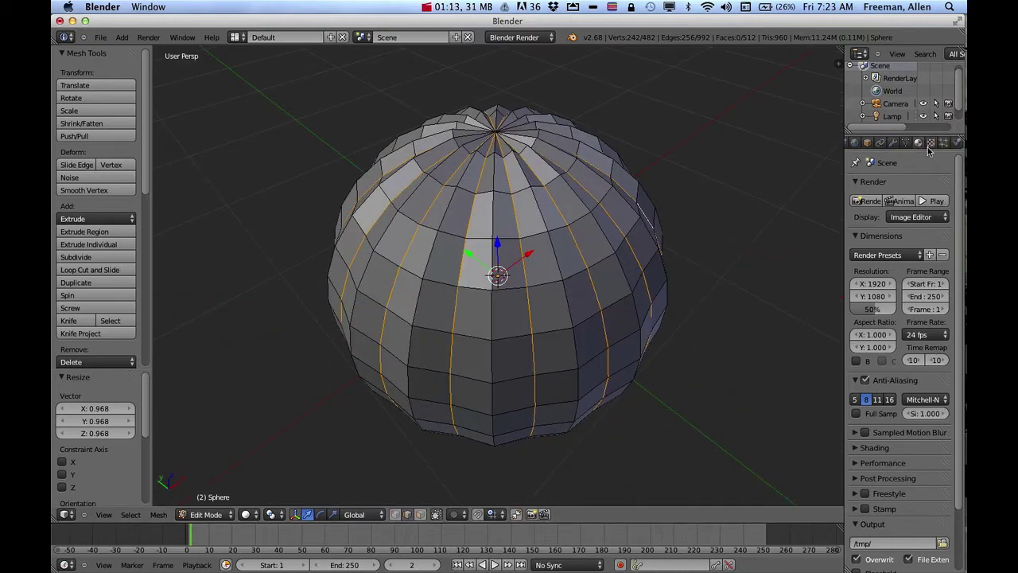
Give the sphere new orange Material.001 (R 0.800, G 0.402, B 0.118), then use face select
click(918, 142)
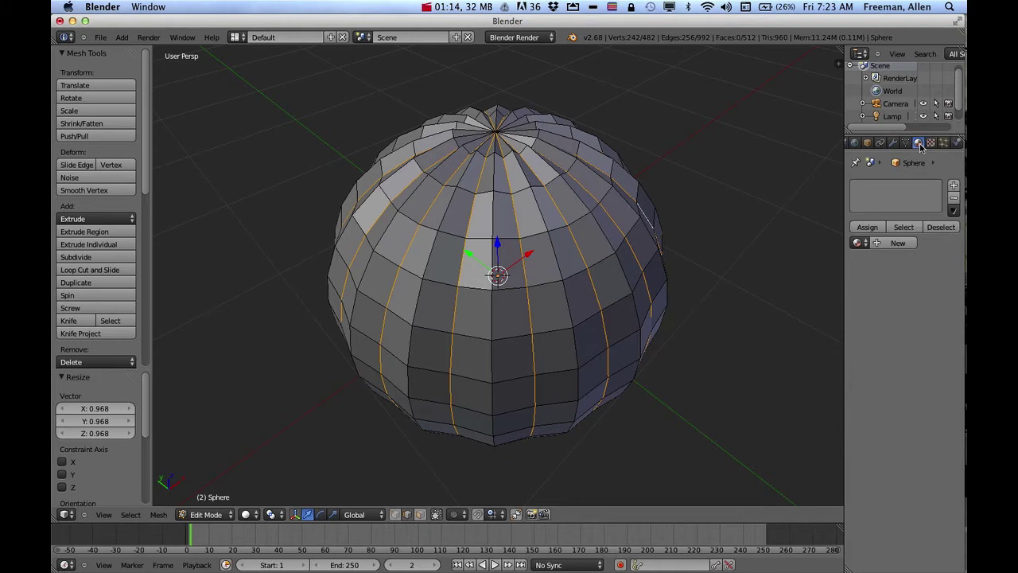
click(895, 244)
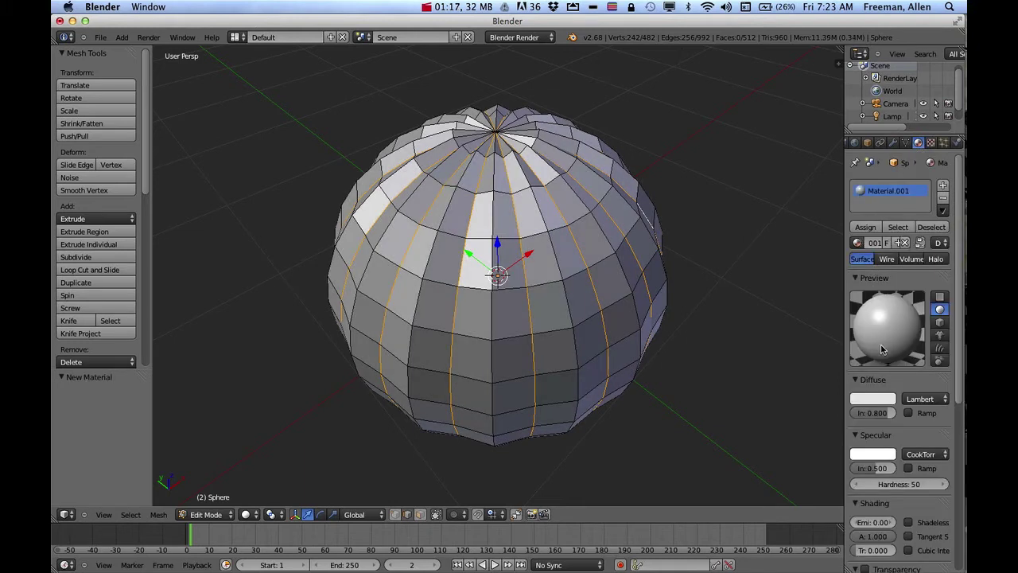
click(875, 400)
click(811, 315)
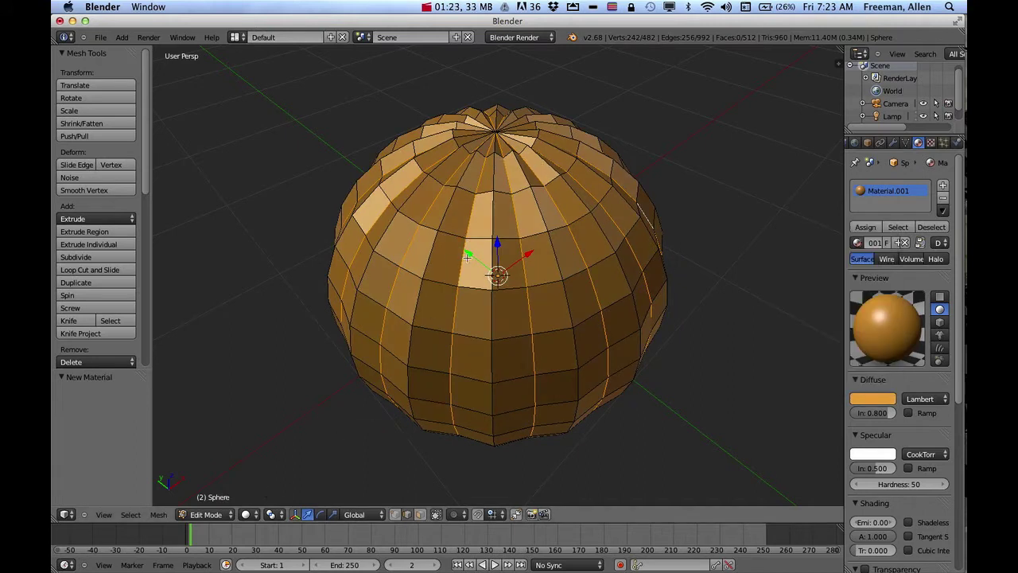
click(420, 514)
middle_drag(502, 261, 498, 222)
Circle-select the 64 faces around the top pole and separate them into a new mesh
scroll(498, 239, up, 2)
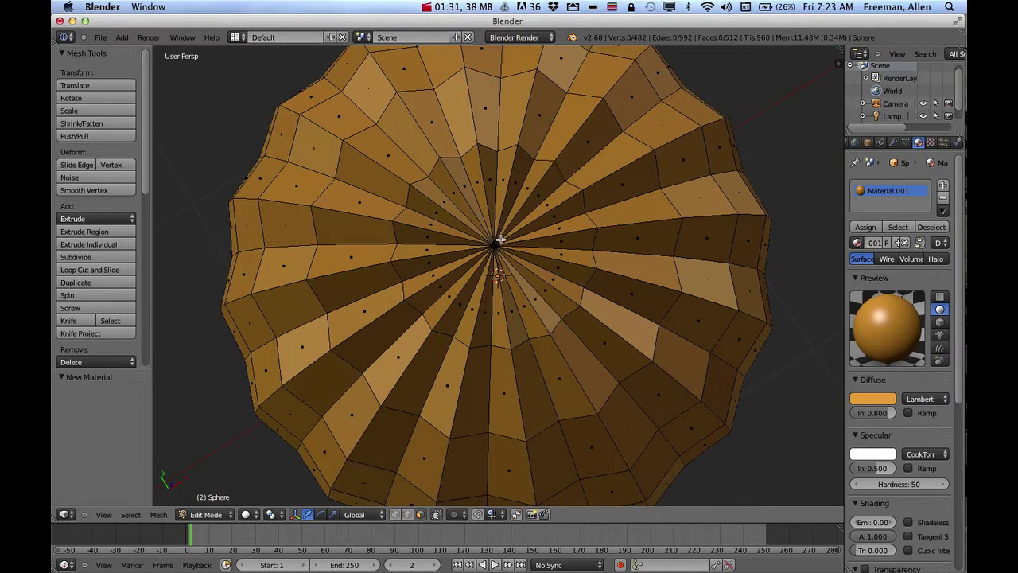
key(c)
scroll(497, 243, down, 15)
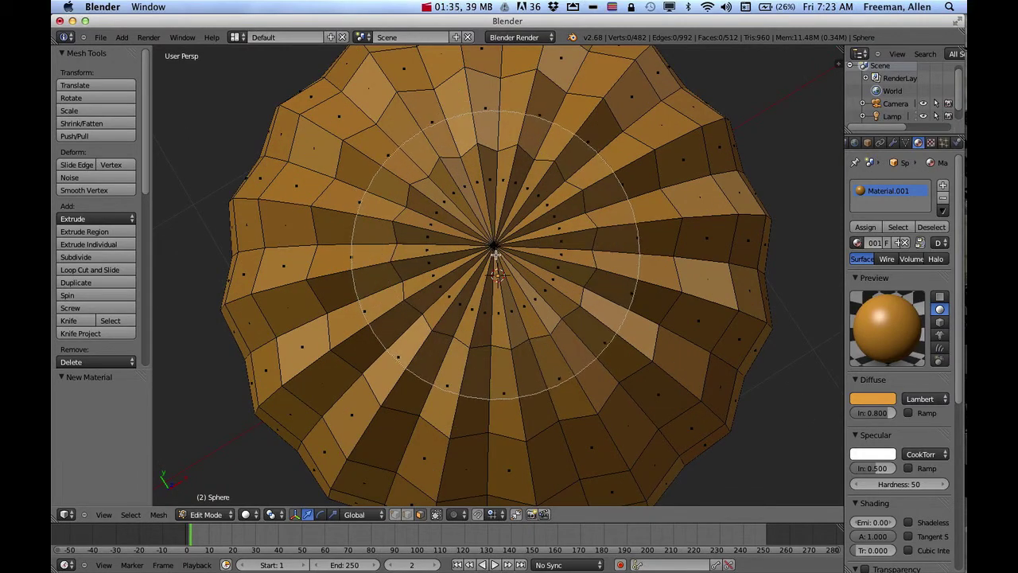
click(495, 249)
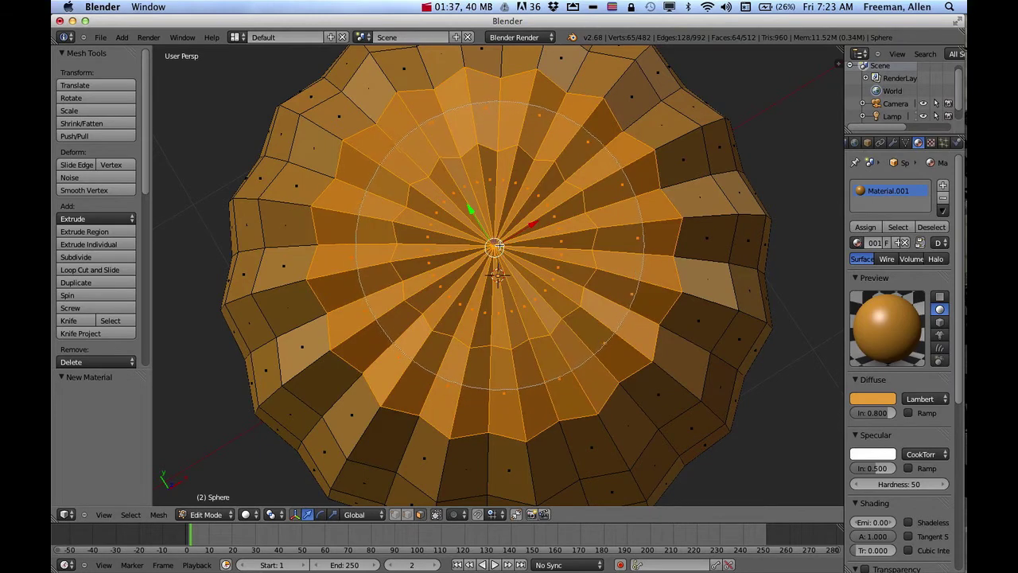
right_click(495, 249)
middle_drag(503, 269, 533, 243)
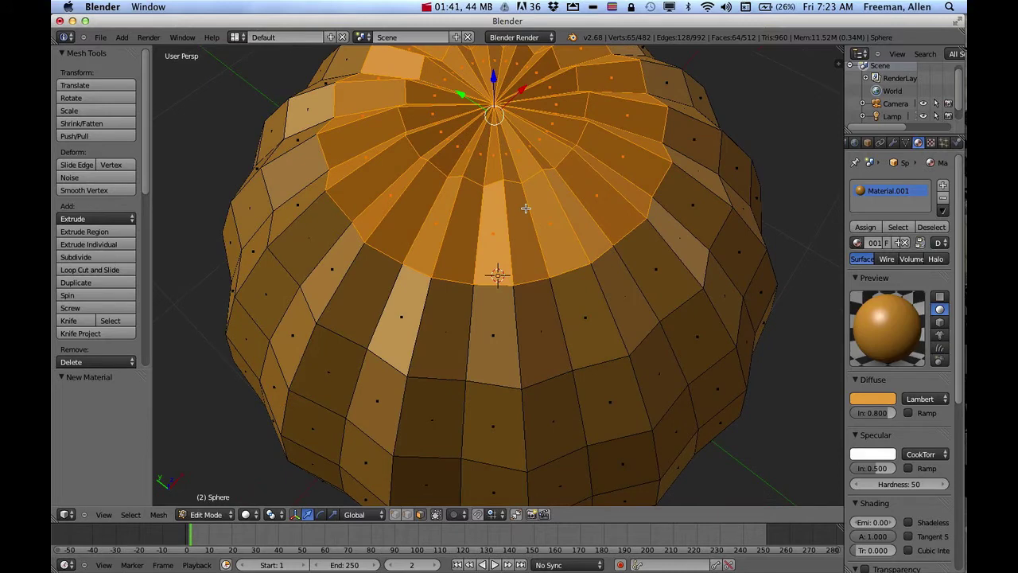
key(p)
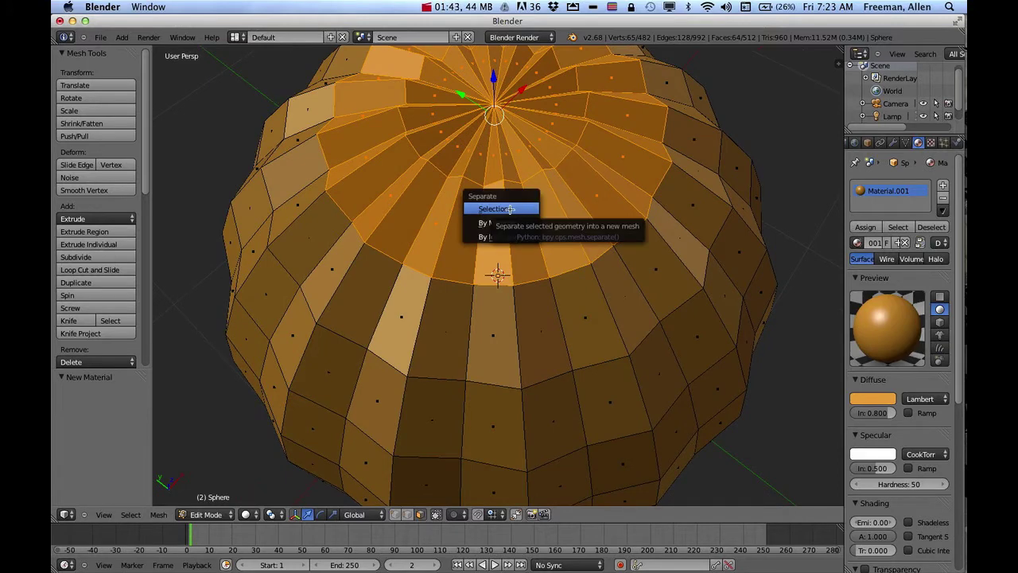
click(493, 208)
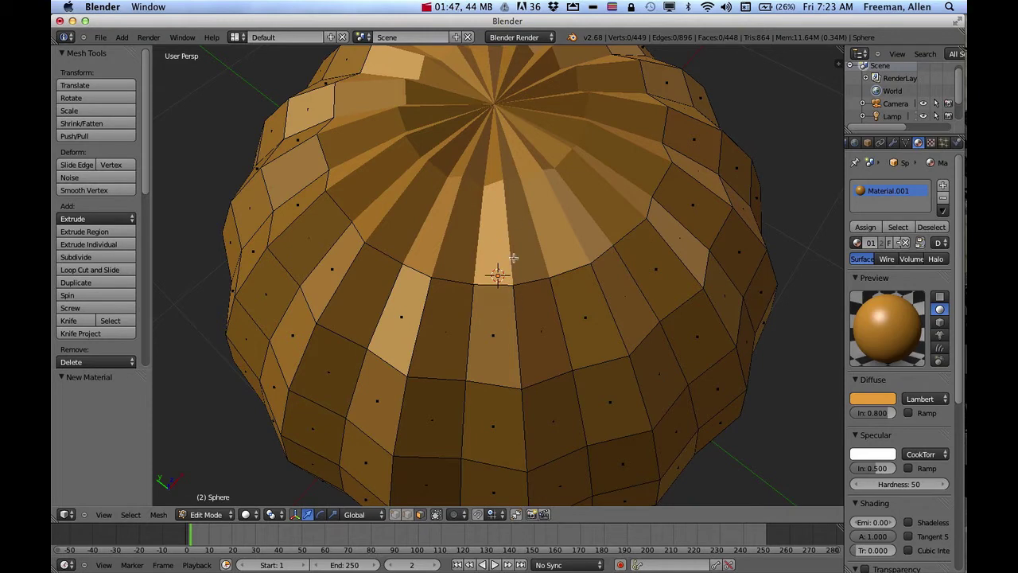
Leave Edit Mode for Object Mode and zoom out to see the whole sphere
click(206, 514)
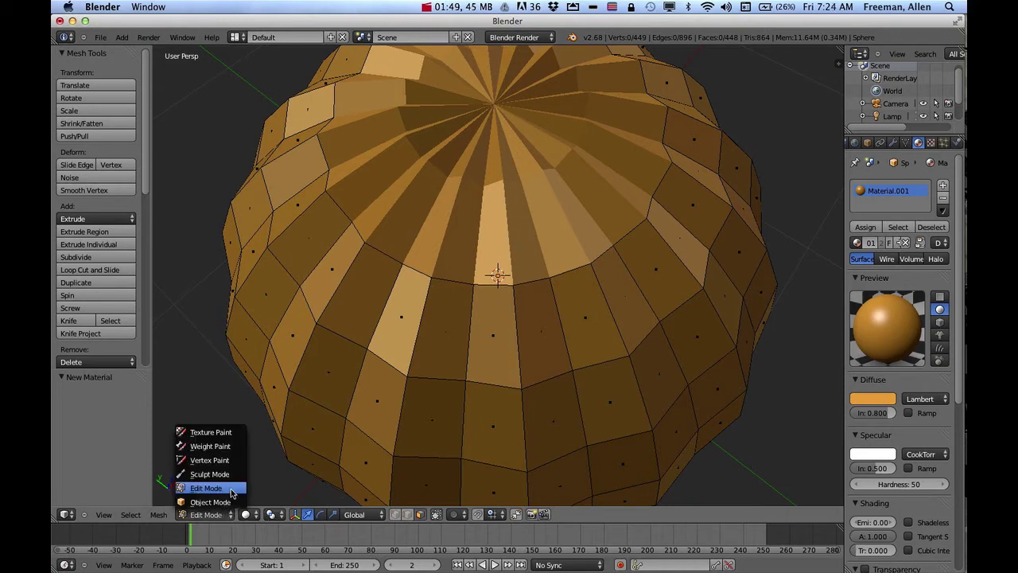
click(224, 498)
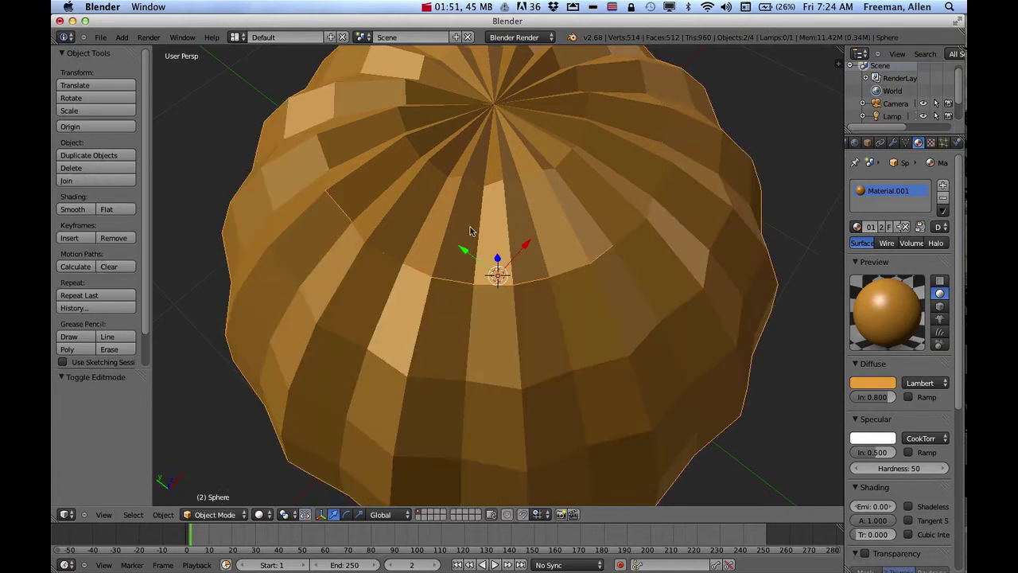
mouse_move(529, 259)
middle_down()
mouse_move(536, 234)
mouse_move(543, 298)
mouse_move(539, 258)
middle_up()
scroll(542, 296, down, 4)
scroll(540, 258, up, 2)
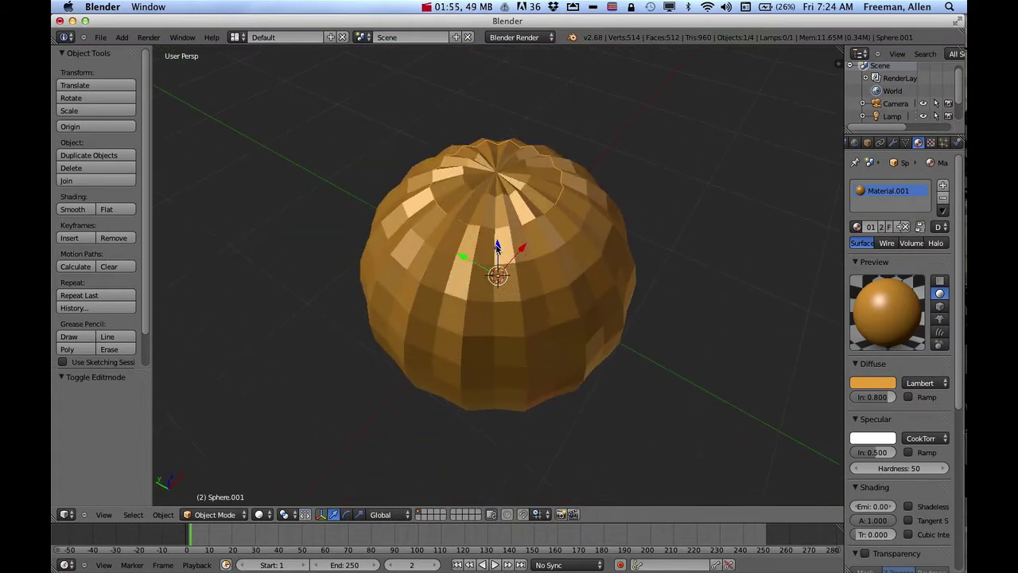
Offset the lid and body 0.008 on Z to open a seam, leaving the body selected
mouse_move(497, 247)
mouse_down()
mouse_move(499, 232)
mouse_move(498, 242)
mouse_up()
click(494, 260)
scroll(501, 259, down, 6)
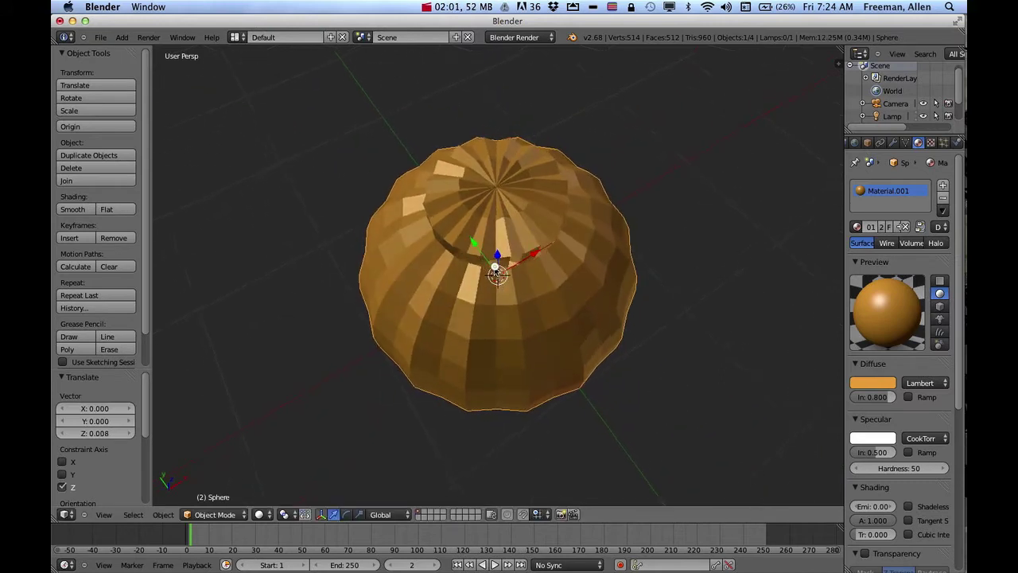
scroll(499, 262, up, 4)
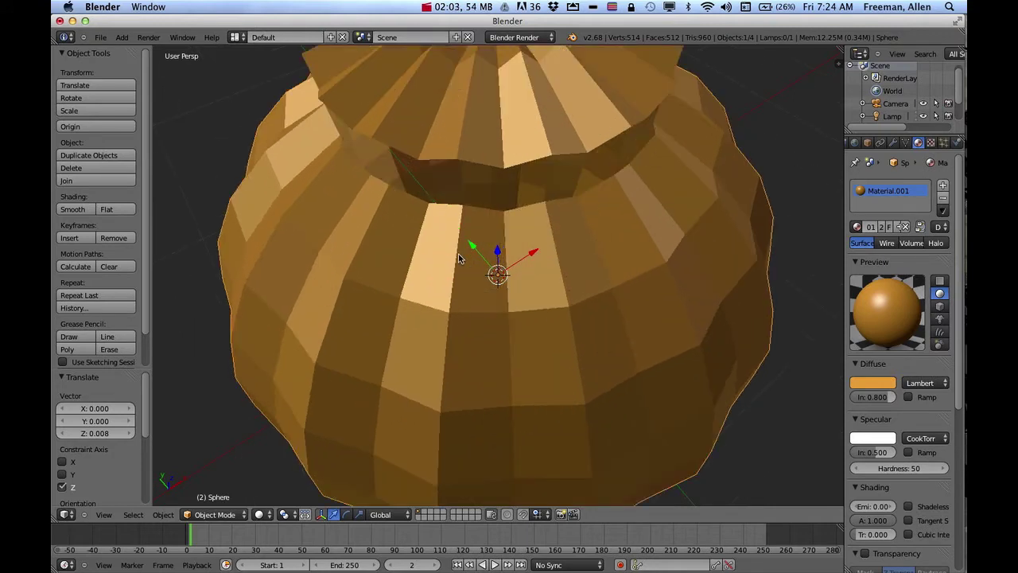
right_click(510, 157)
right_click(528, 219)
Add a Solidify modifier to the body with 0.05 thickness and apply it
click(894, 143)
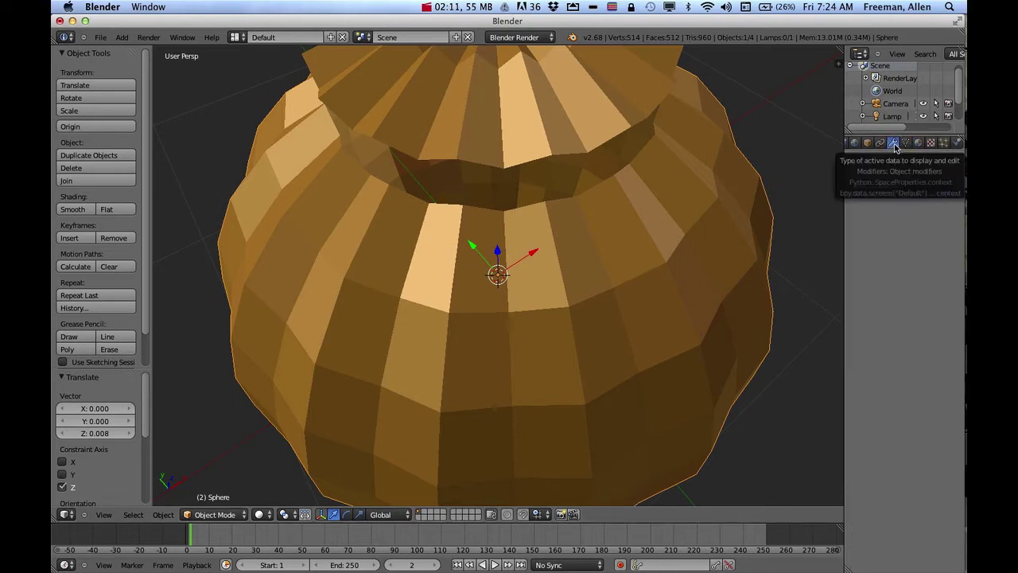
click(876, 187)
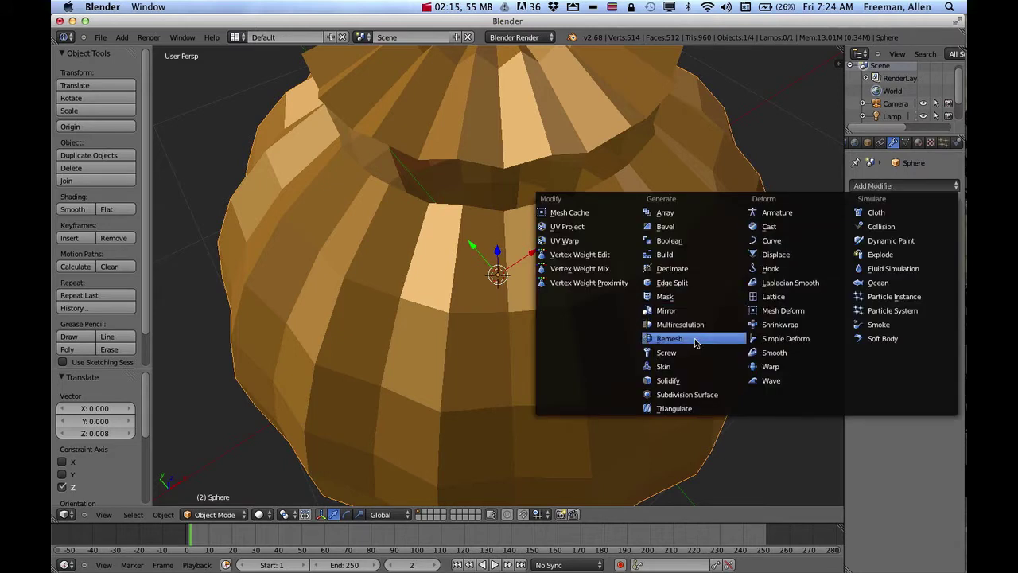
click(668, 382)
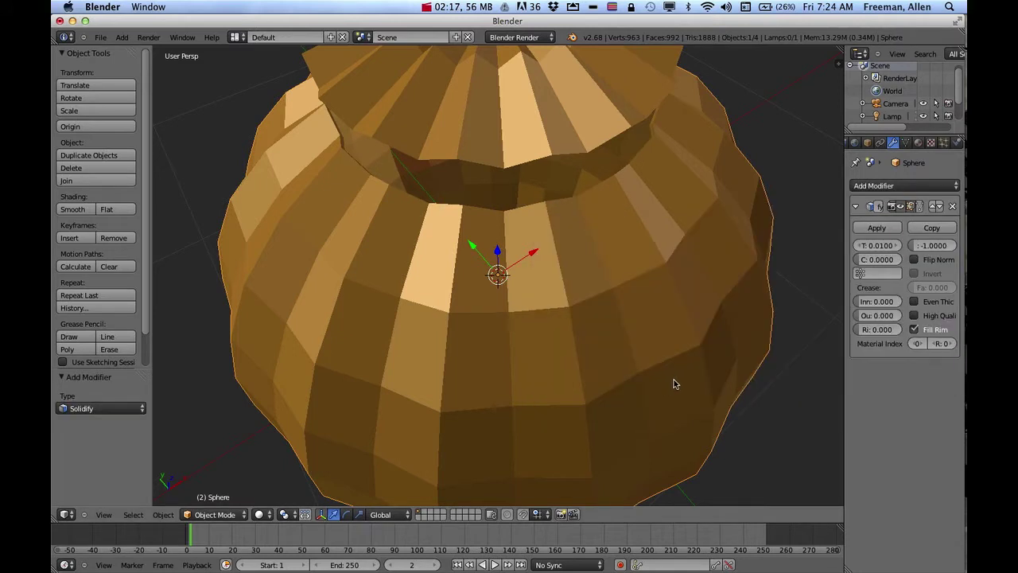
click(898, 249)
text(0.012)
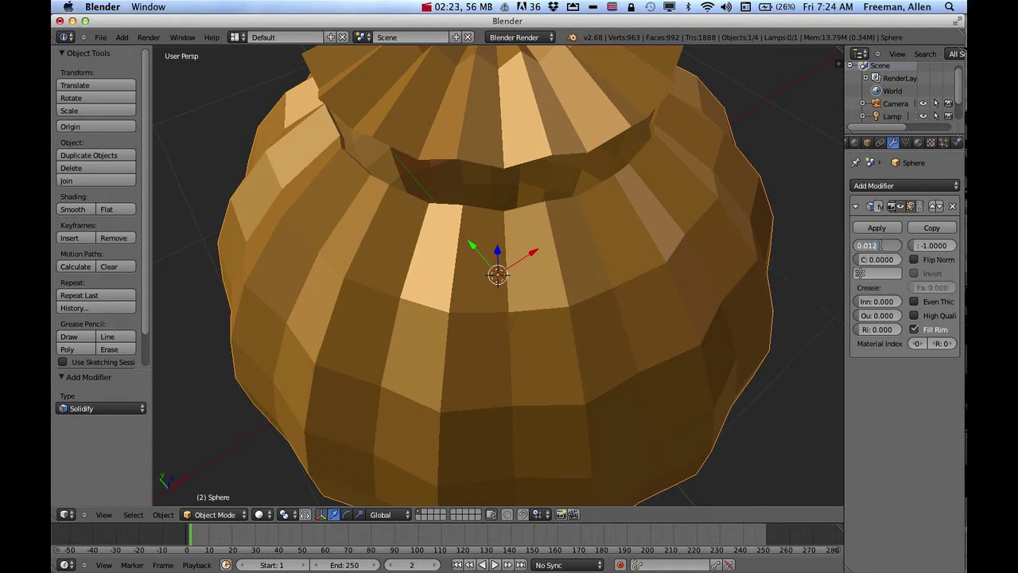
key(BackSpace)
key(BackSpace)
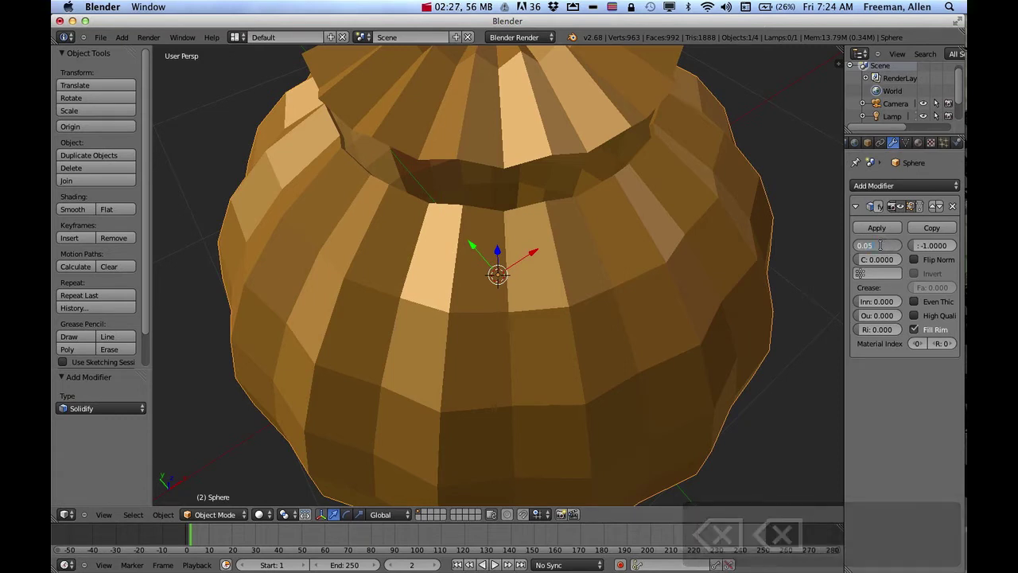
text(5)
key(Return)
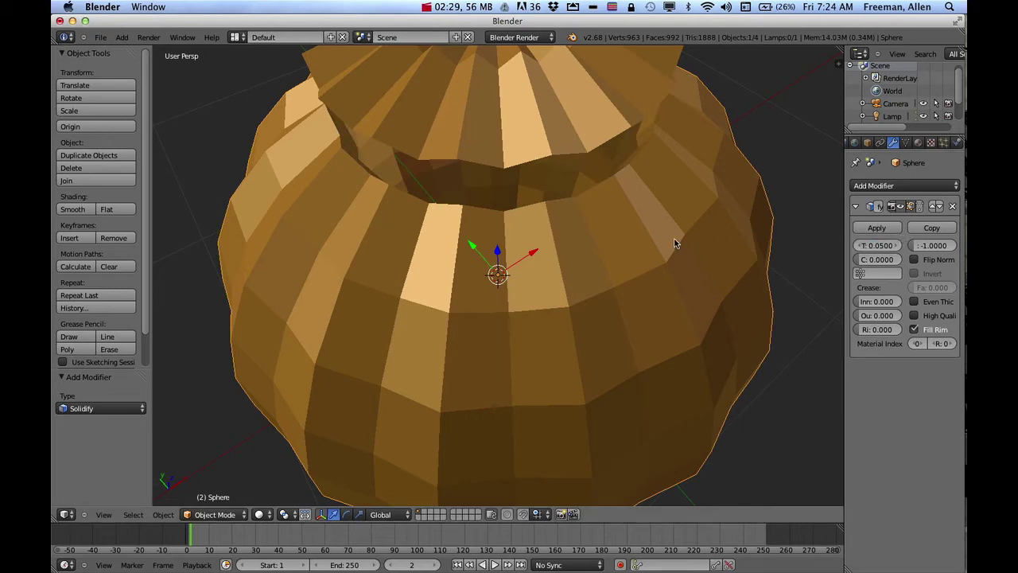
middle_drag(693, 250, 602, 253)
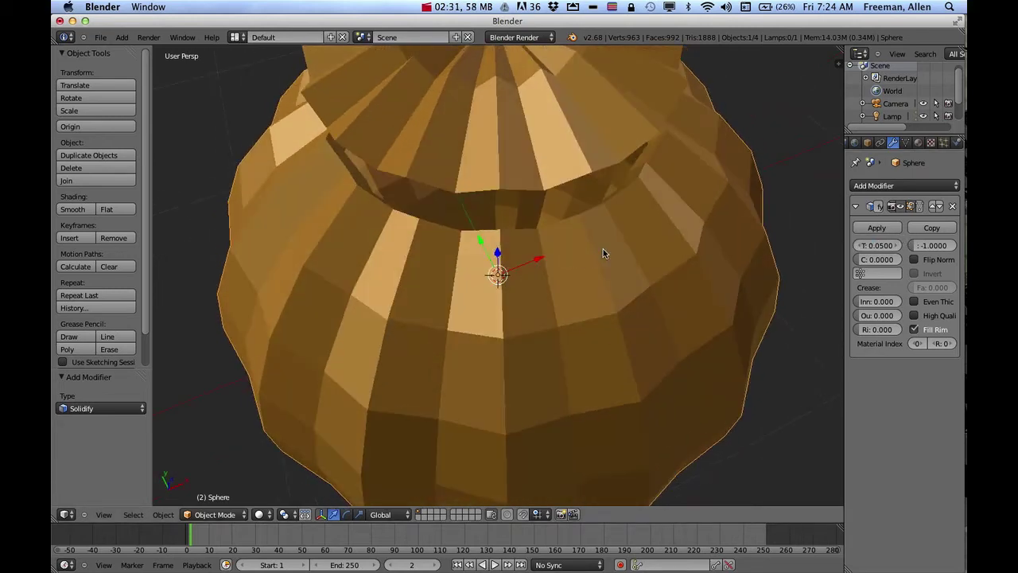
click(877, 227)
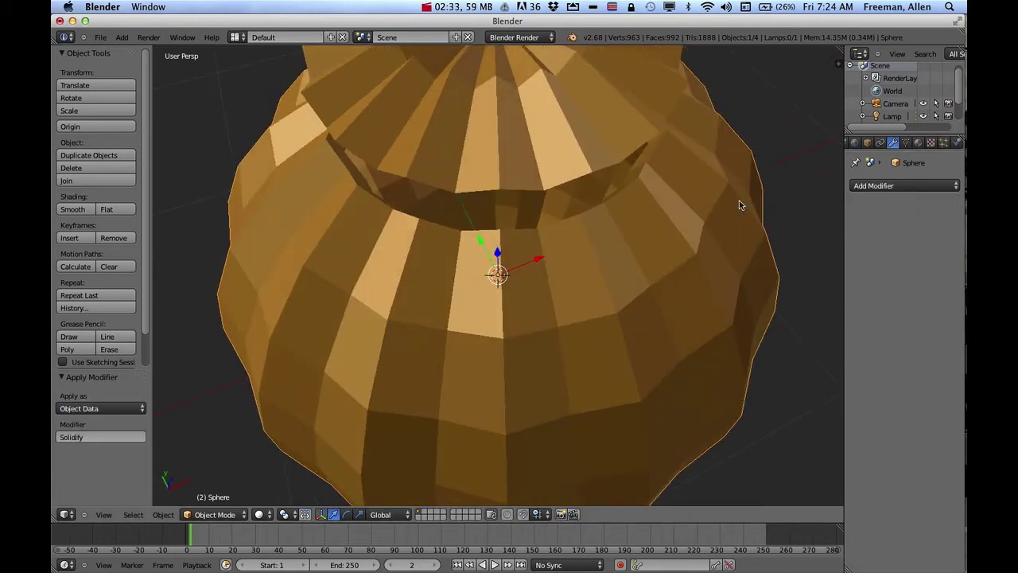
Add a Solidify modifier with 0.05 thickness to the lid Sphere.001 and apply it
right_click(555, 159)
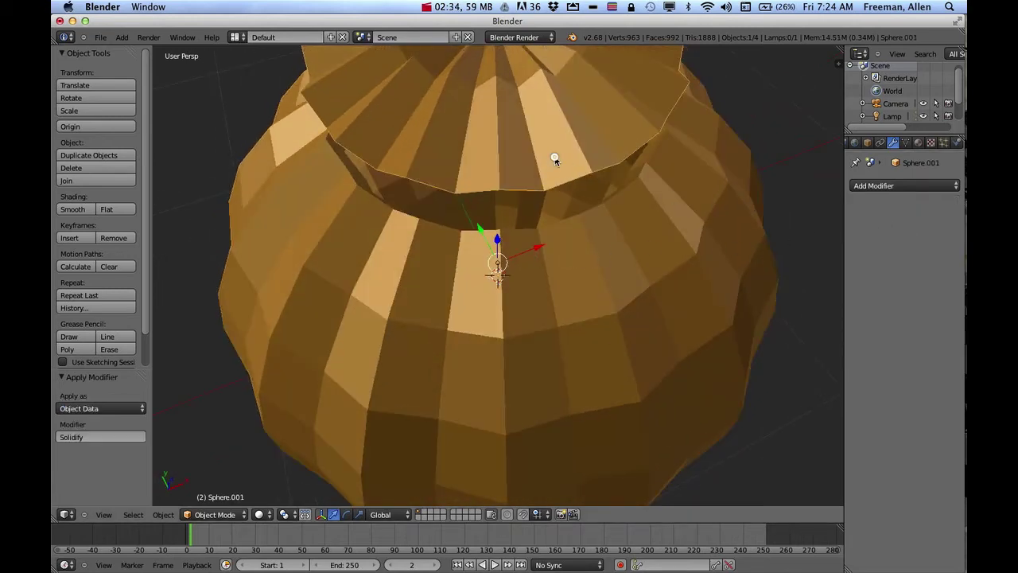
click(891, 185)
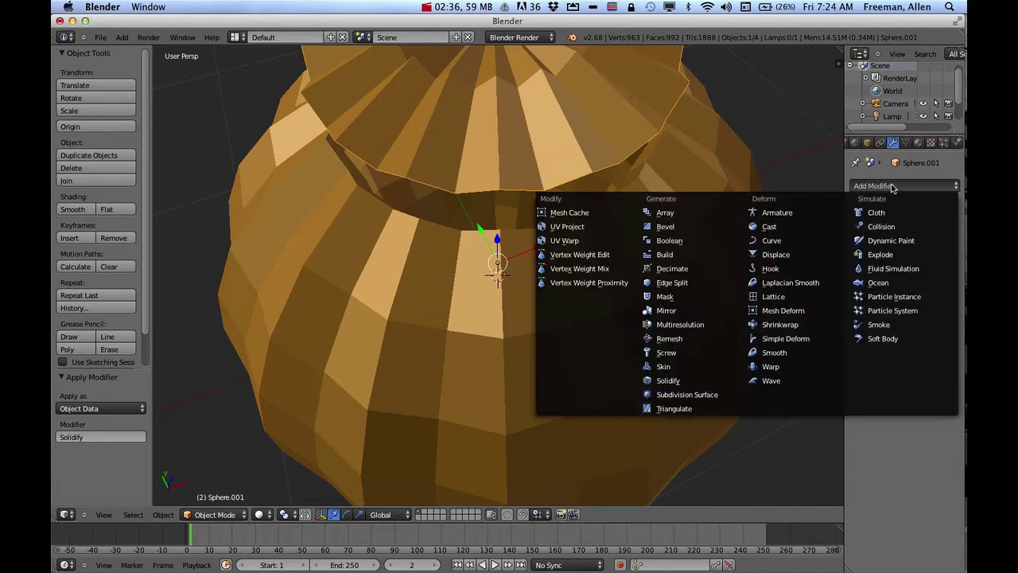
click(676, 380)
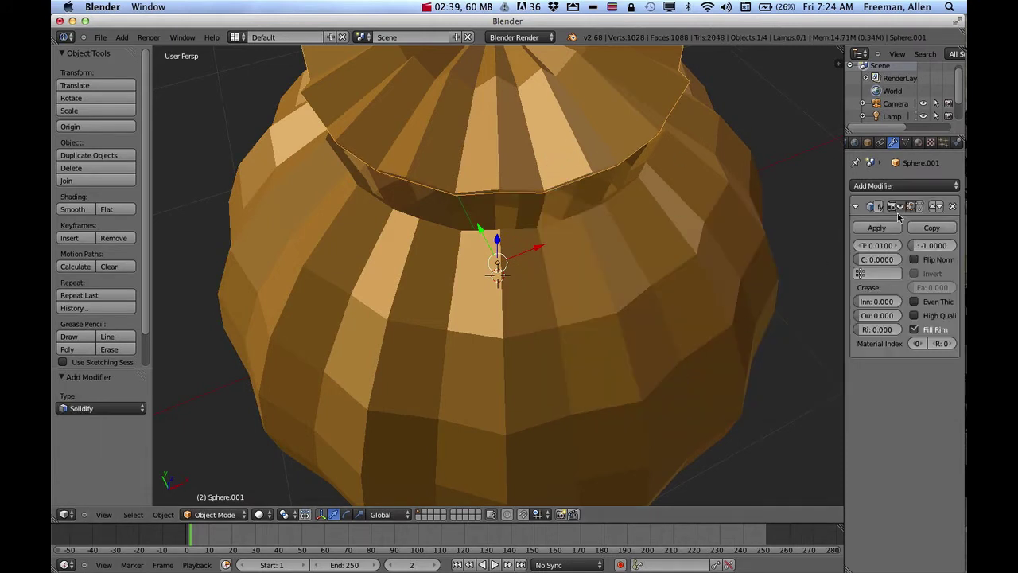
click(876, 245)
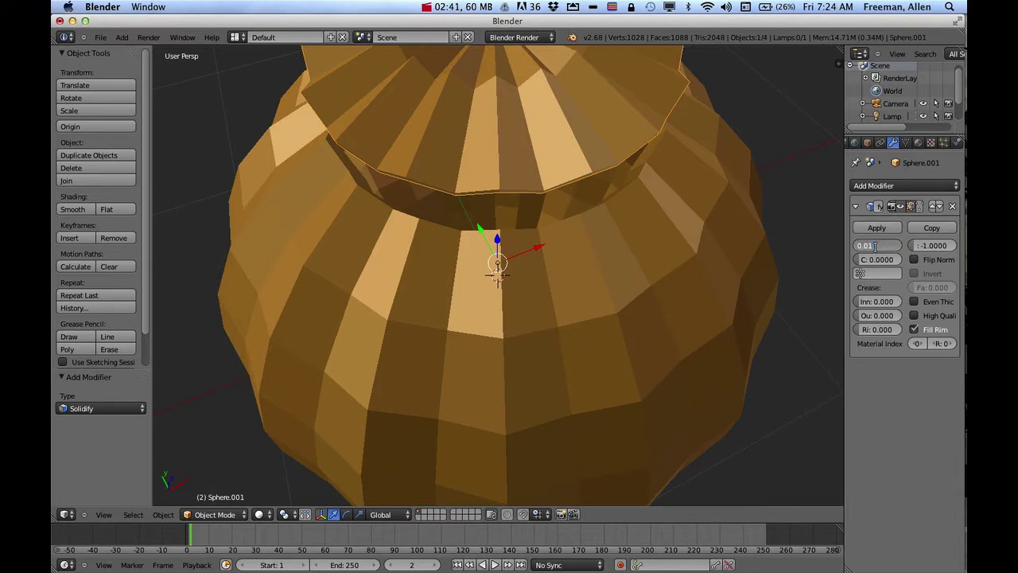
key(BackSpace)
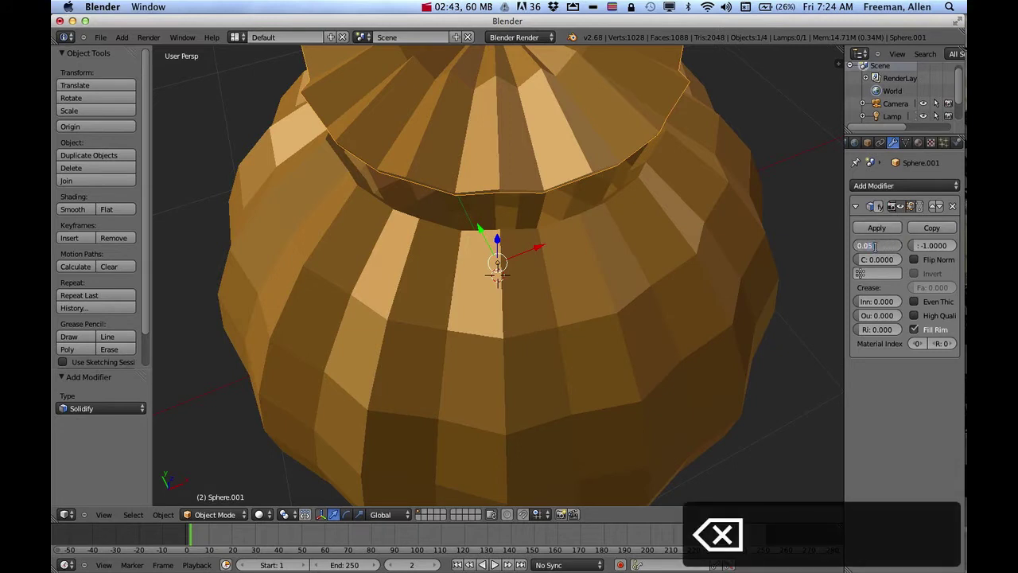
text(5)
key(Return)
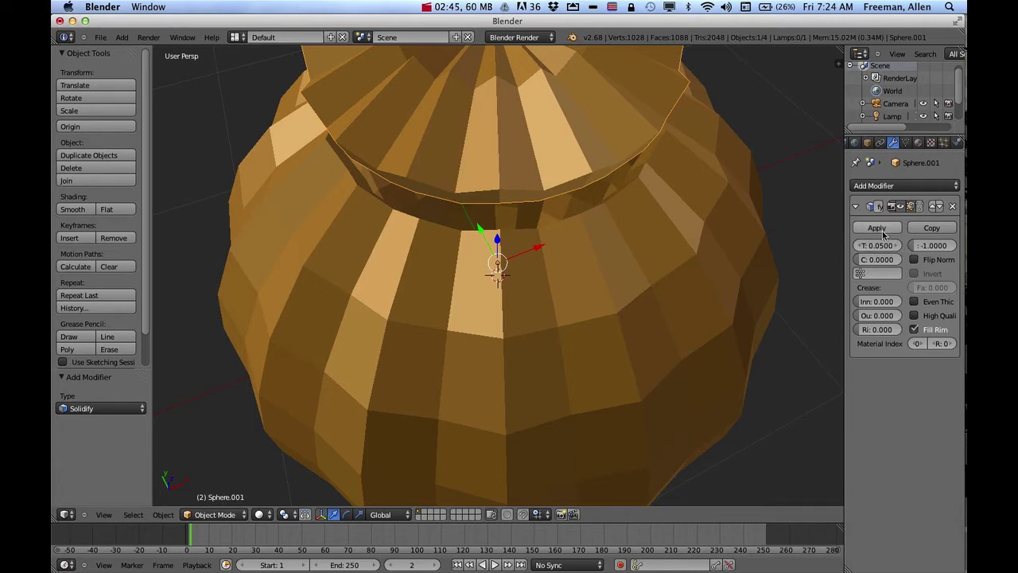
click(877, 229)
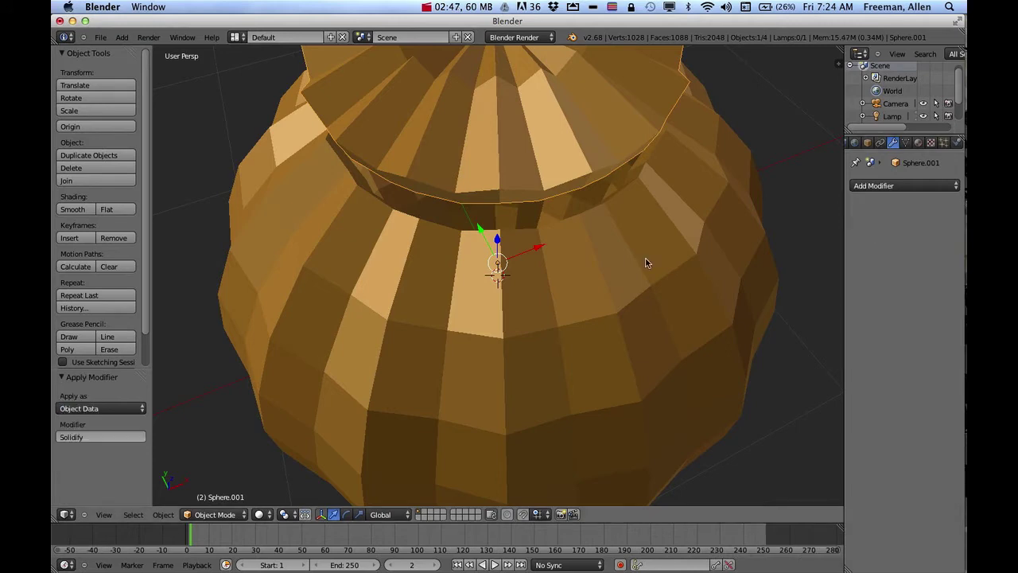
Orbit, toggle the shading with Z, zoom out, and open the View menu
mouse_move(644, 256)
middle_down()
mouse_move(609, 258)
mouse_move(634, 239)
mouse_move(630, 281)
mouse_move(559, 234)
mouse_move(541, 248)
mouse_move(641, 250)
mouse_move(550, 249)
mouse_move(588, 257)
mouse_move(629, 291)
mouse_move(669, 271)
mouse_move(607, 254)
middle_up()
key(z)
key(z)
scroll(607, 255, down, 2)
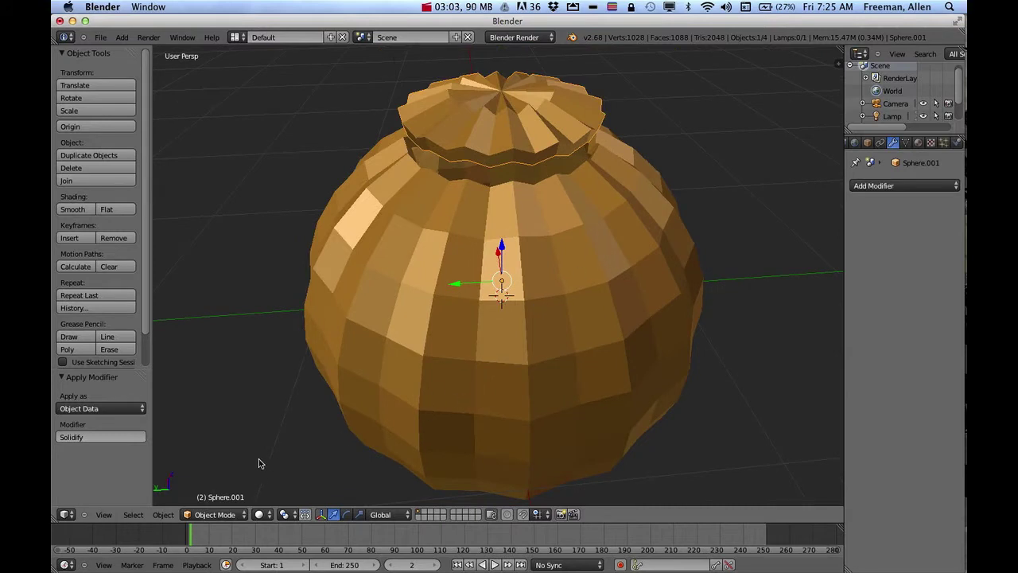
click(104, 514)
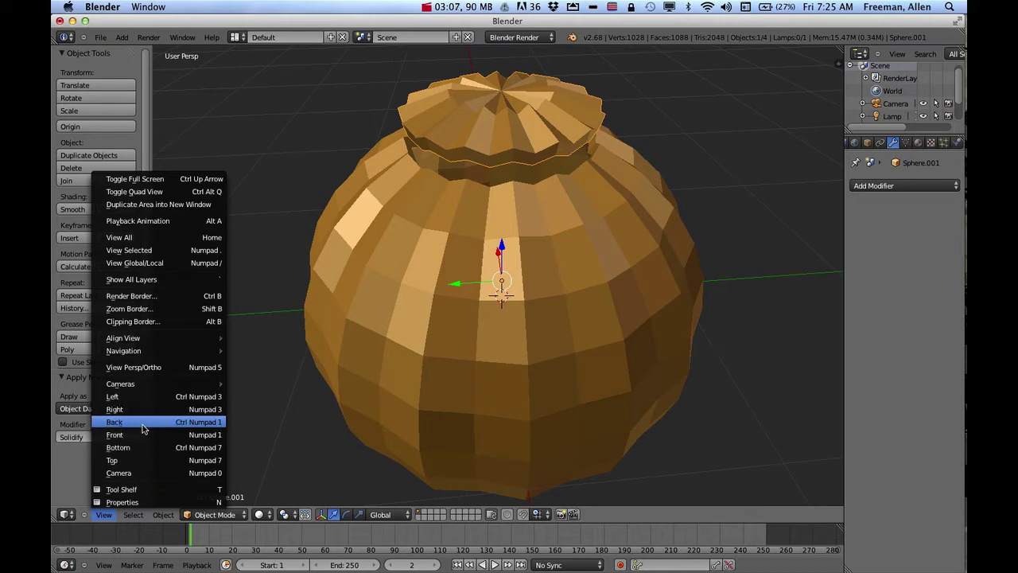
Switch to Top view with the pumpkin cleared from sight, zoom out, and bring up Shift+A Mesh options
click(119, 460)
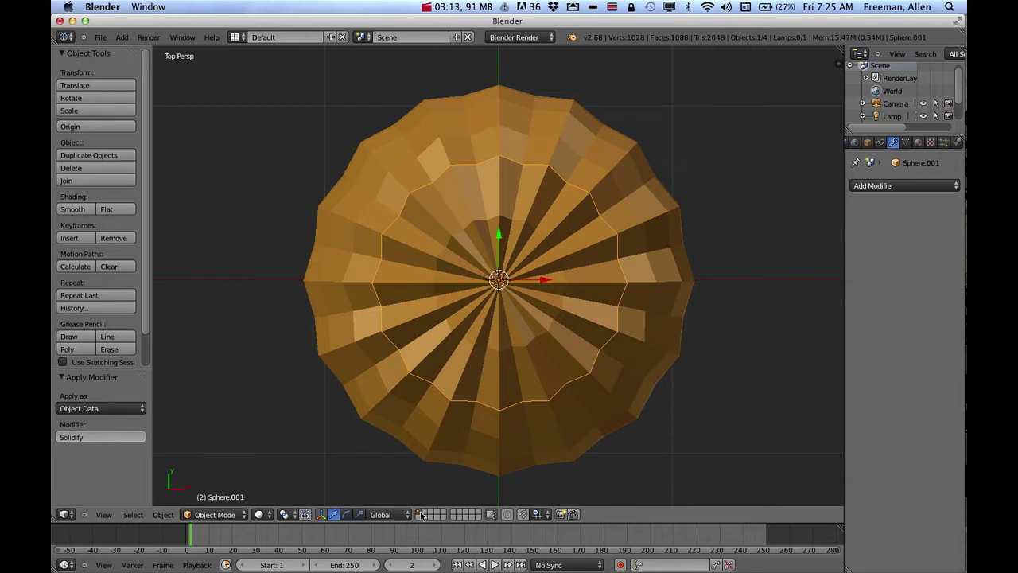
key(Delete)
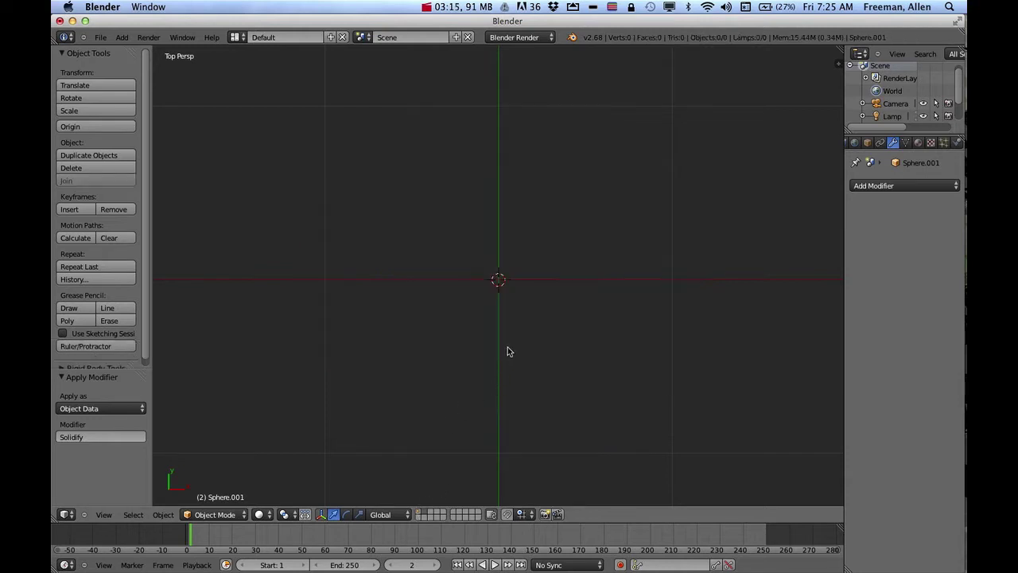
scroll(508, 351, down, 5)
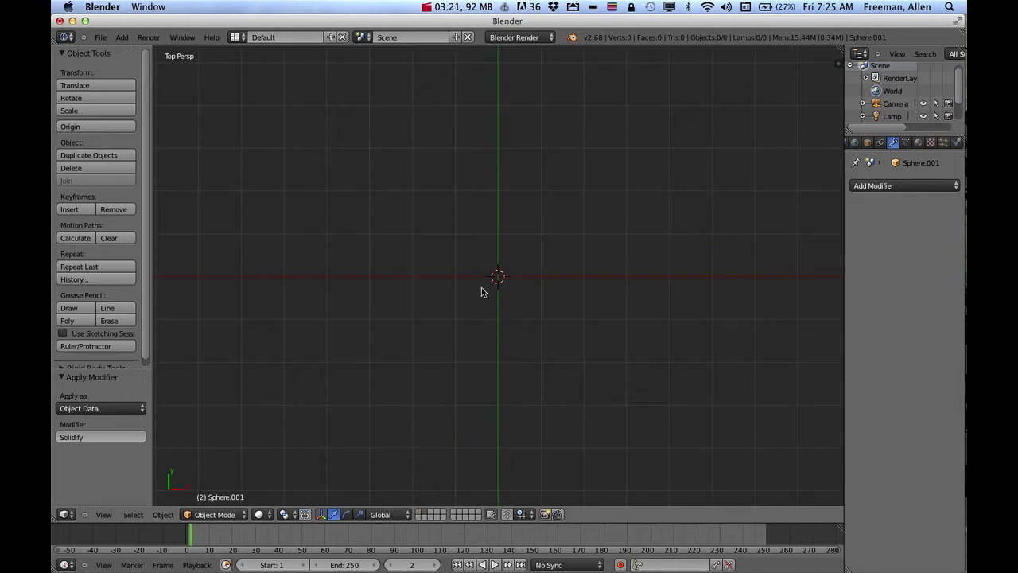
key(shift+a)
mouse_move(481, 292)
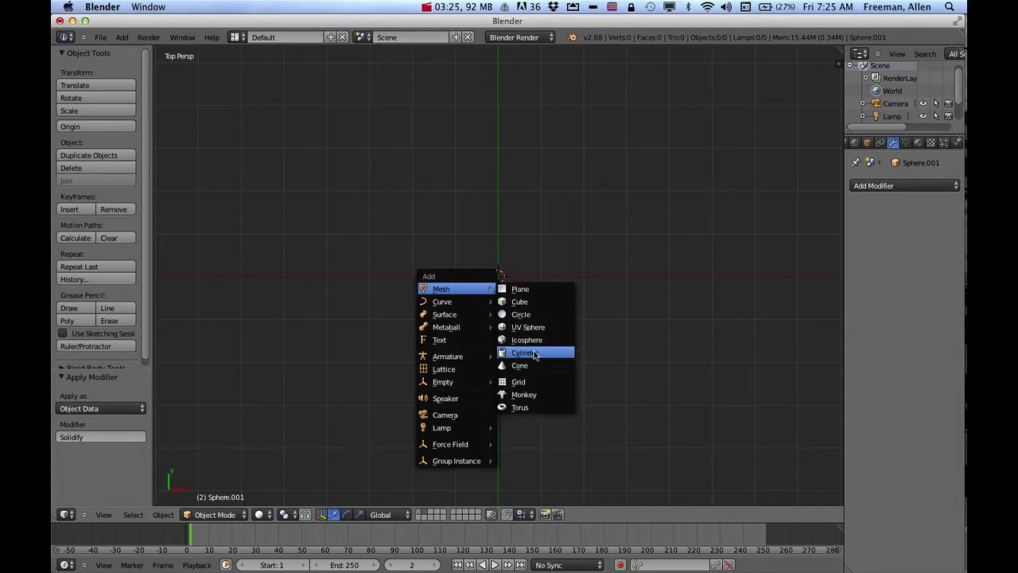
Add a 3-vertex circle to make a triangle and move it left along X to -1.412
click(528, 319)
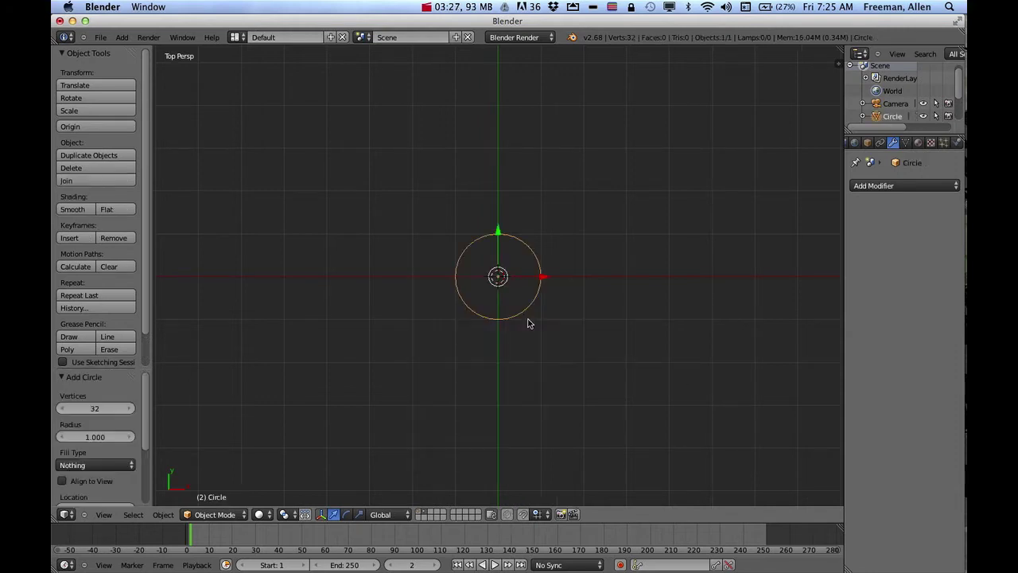
click(95, 409)
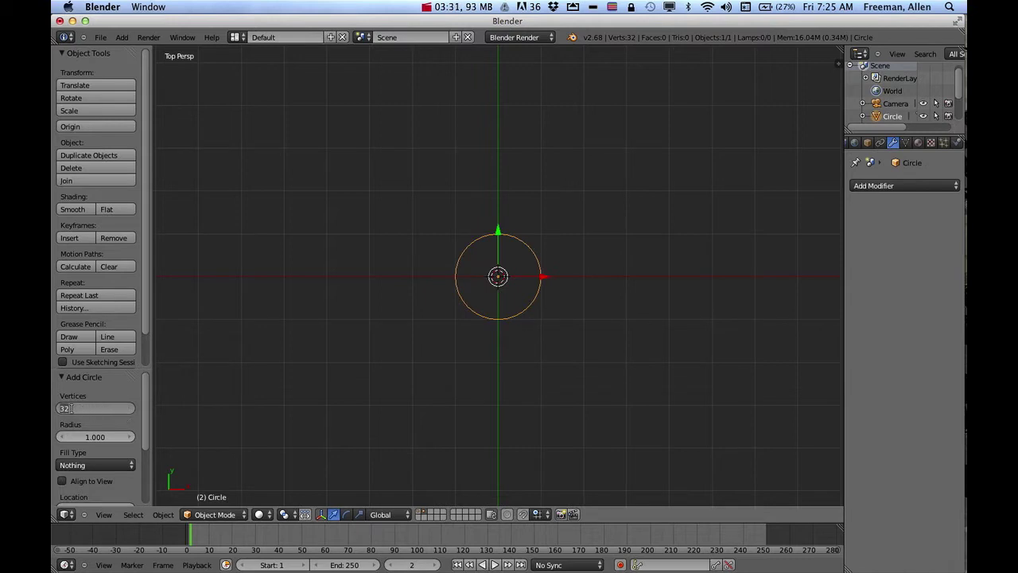
text(3)
key(Tab)
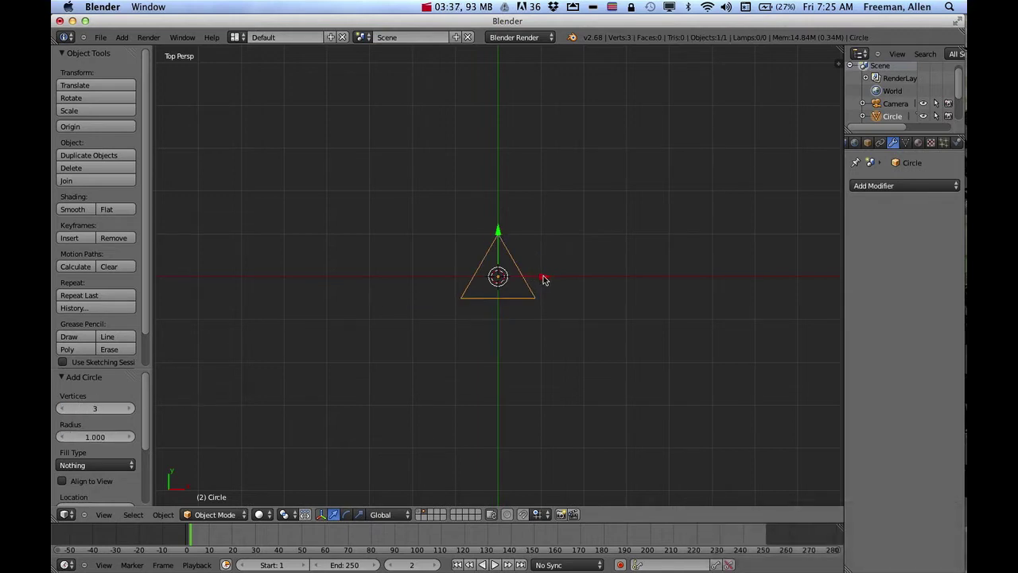
key(g)
key(x)
click(483, 277)
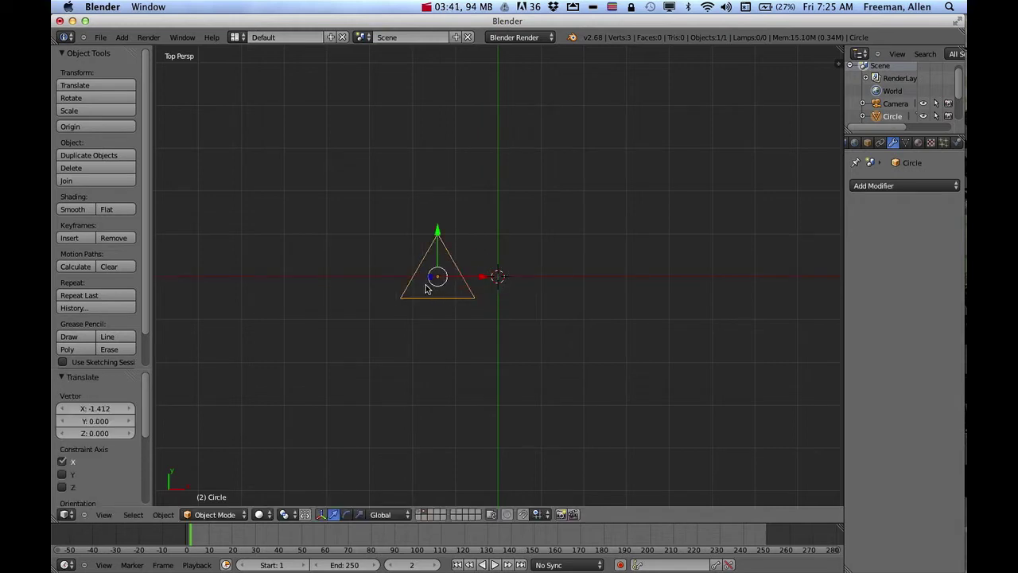
Duplicate the triangle and place the copy 2.645 to the right along X
key(shift+d)
key(x)
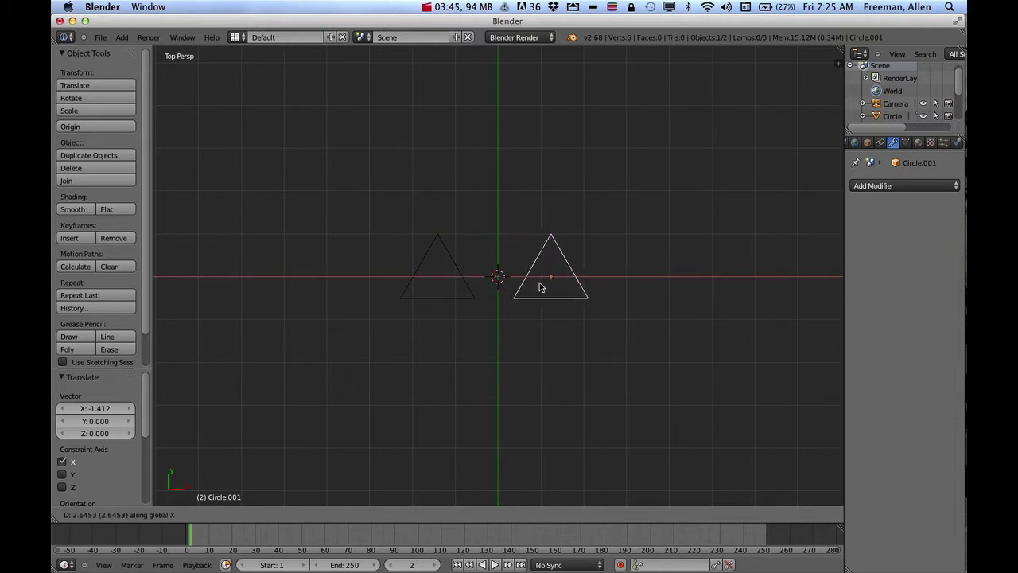
click(539, 287)
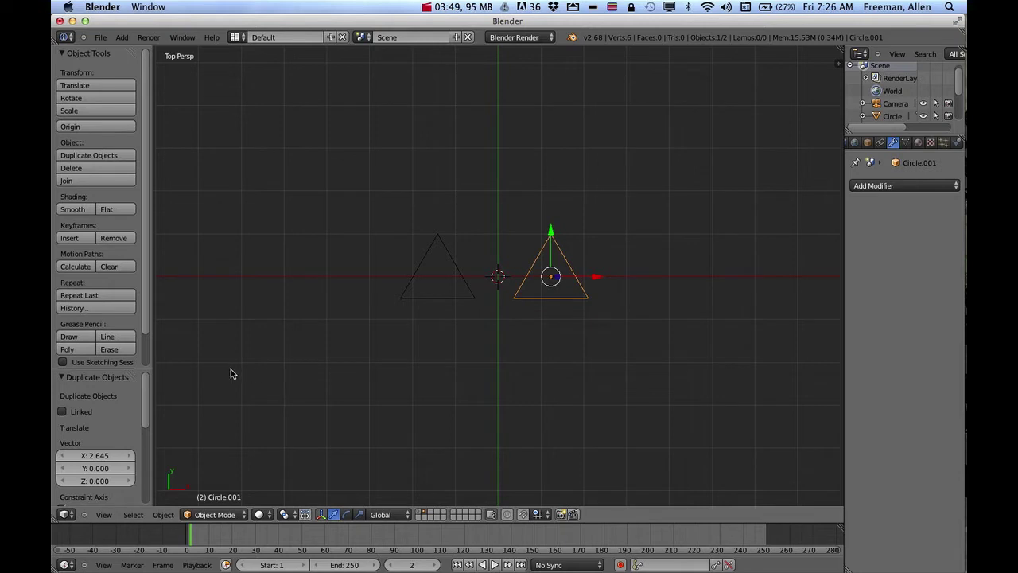
Add a 10-vertex circle and move it down to Y -1.947 below the eye triangles
key(shift+a)
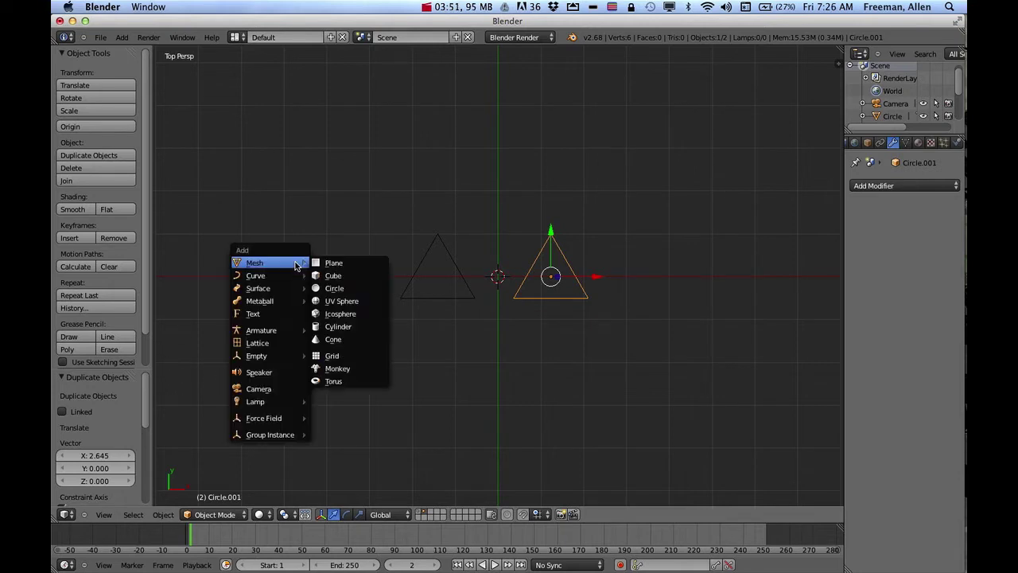
mouse_move(297, 333)
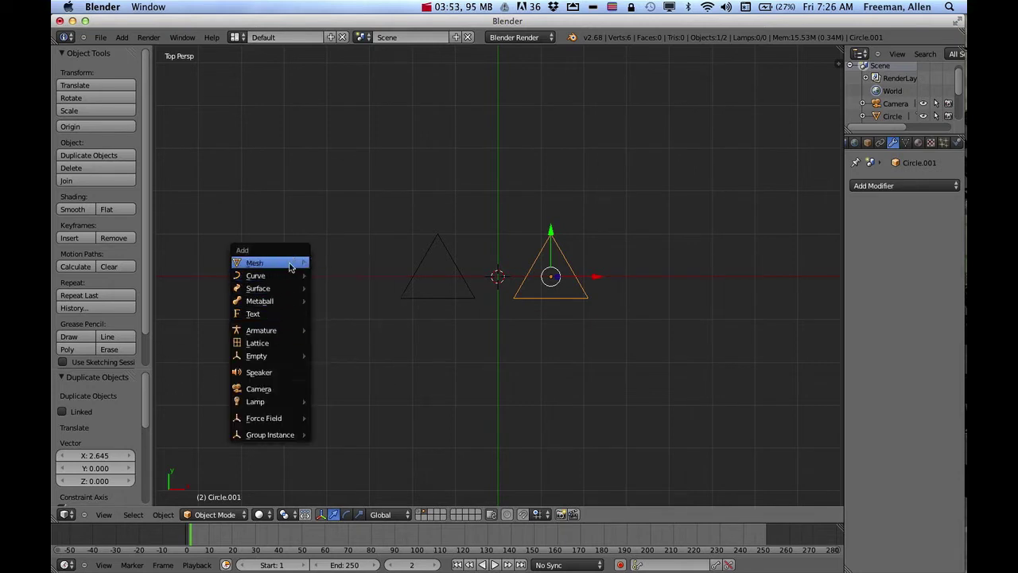
mouse_move(293, 265)
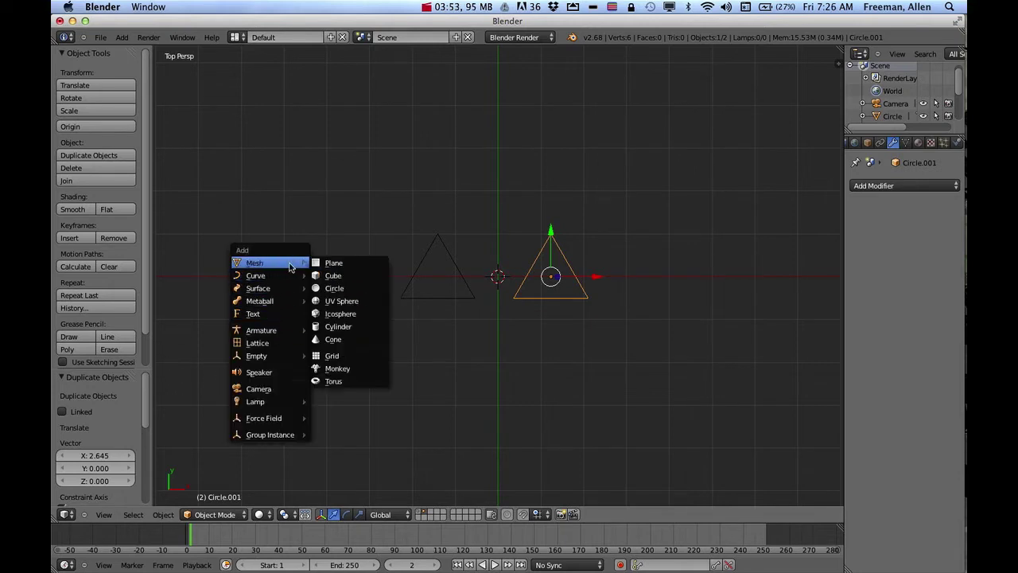
click(341, 290)
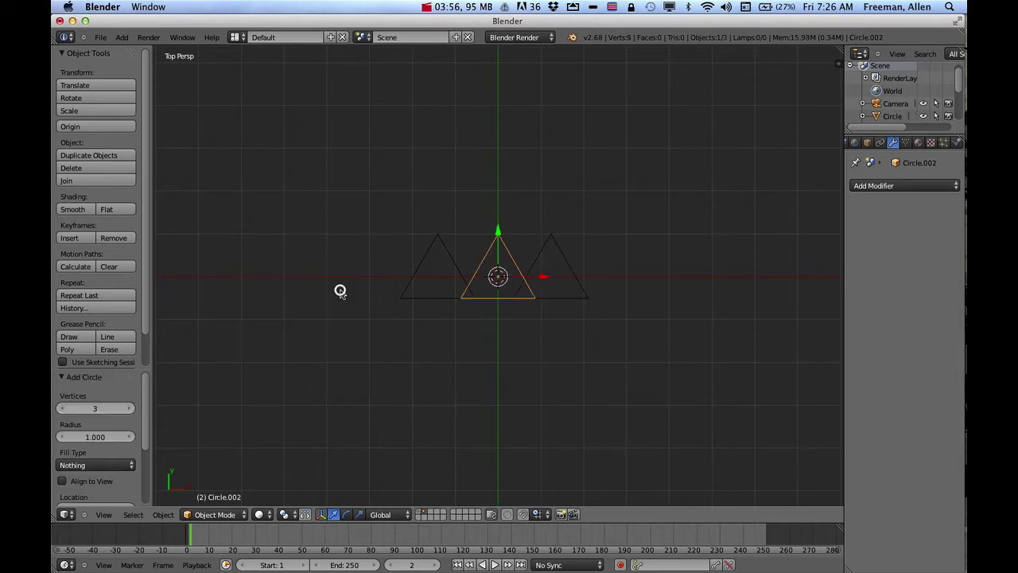
click(95, 408)
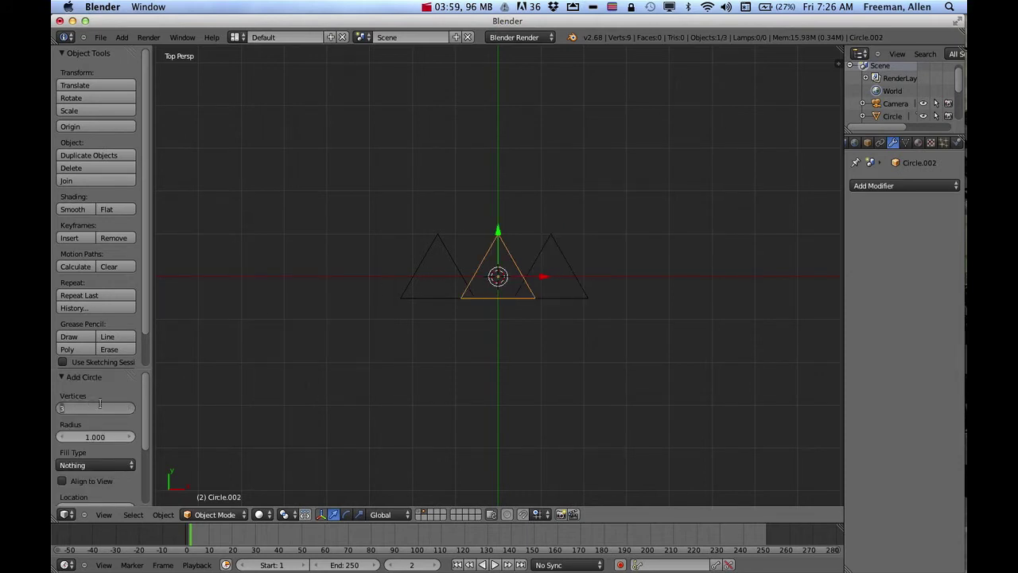
key(Return)
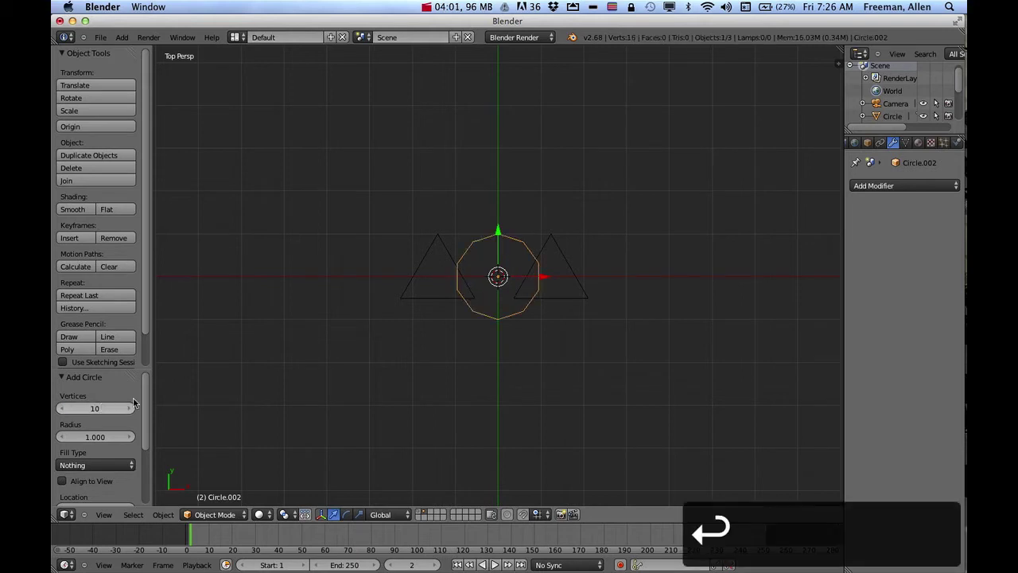
drag(499, 235, 498, 315)
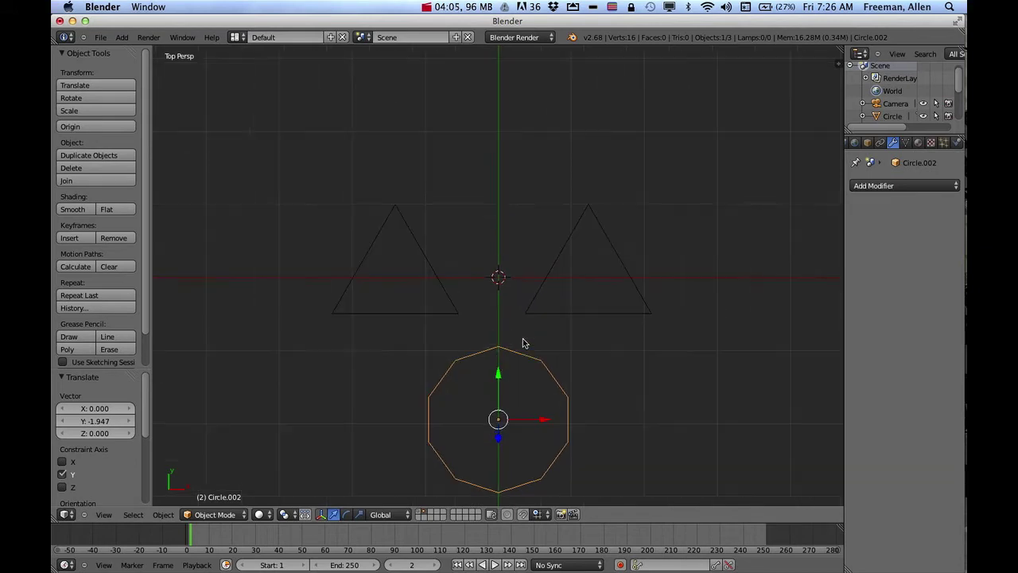
scroll(524, 350, up, 5)
shift+middle_drag(525, 359, 525, 219)
scroll(520, 268, up, 2)
shift+middle_drag(527, 271, 528, 278)
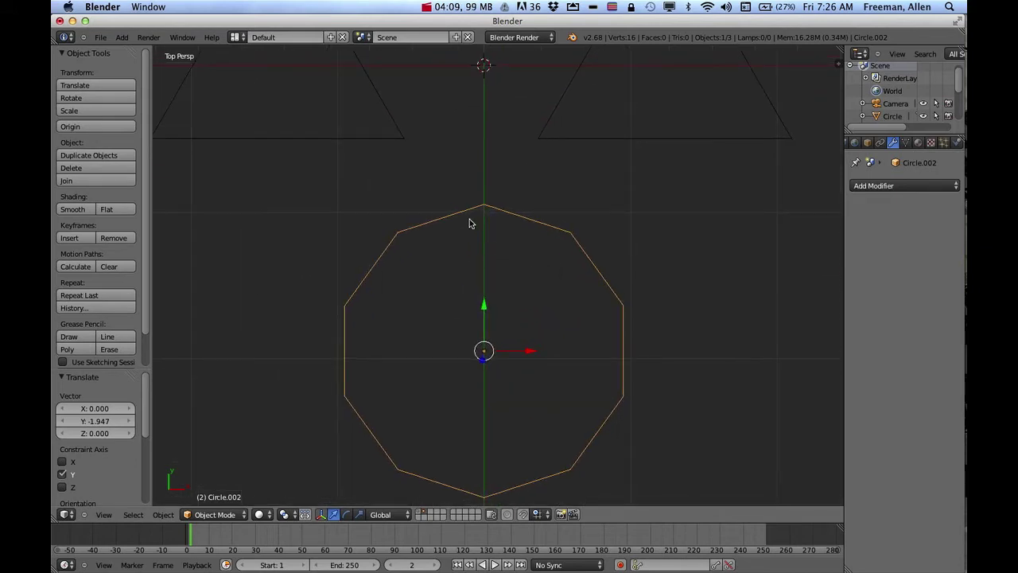
In Edit Mode, pull the top vertex down and push the upper side vertices outward for the V-notch
key(Tab)
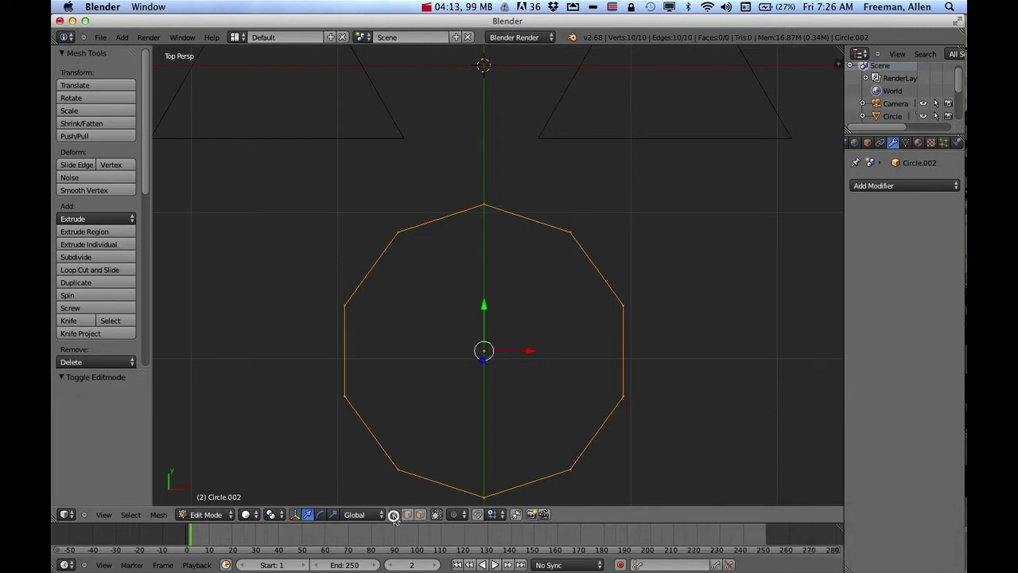
right_click(477, 205)
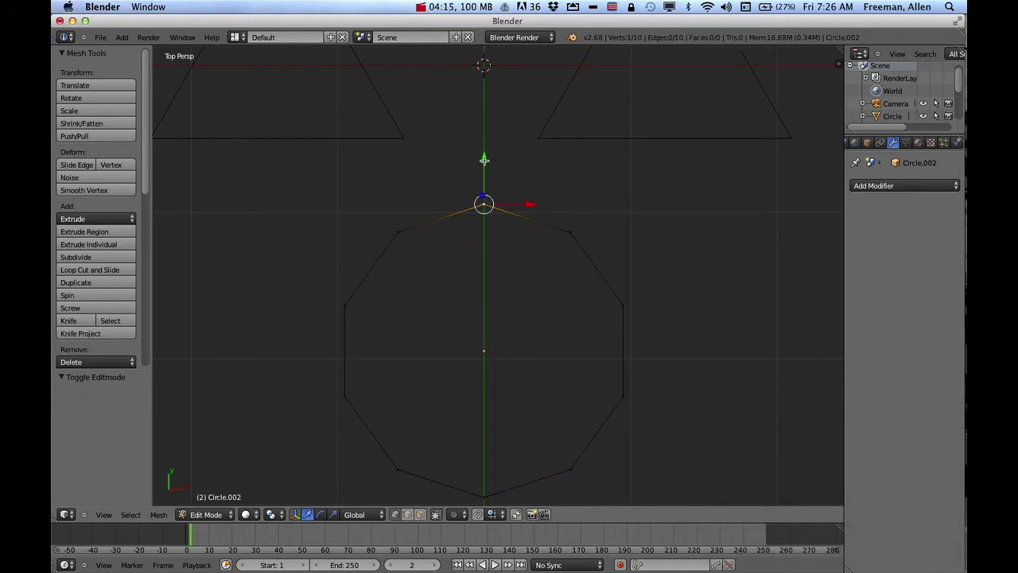
drag(484, 159, 483, 298)
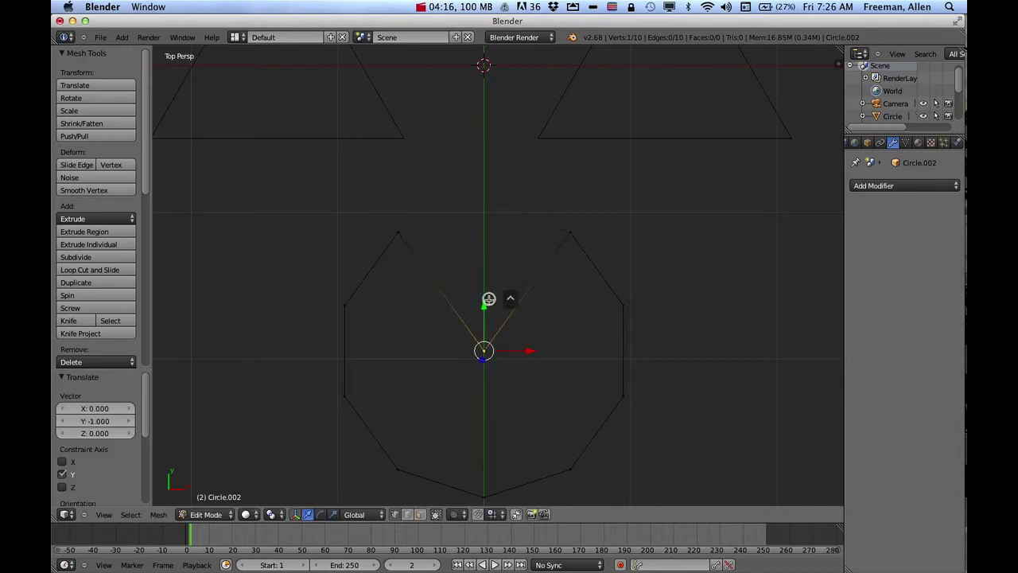
right_click(349, 312)
drag(389, 306, 283, 309)
right_click(621, 307)
drag(663, 306, 810, 305)
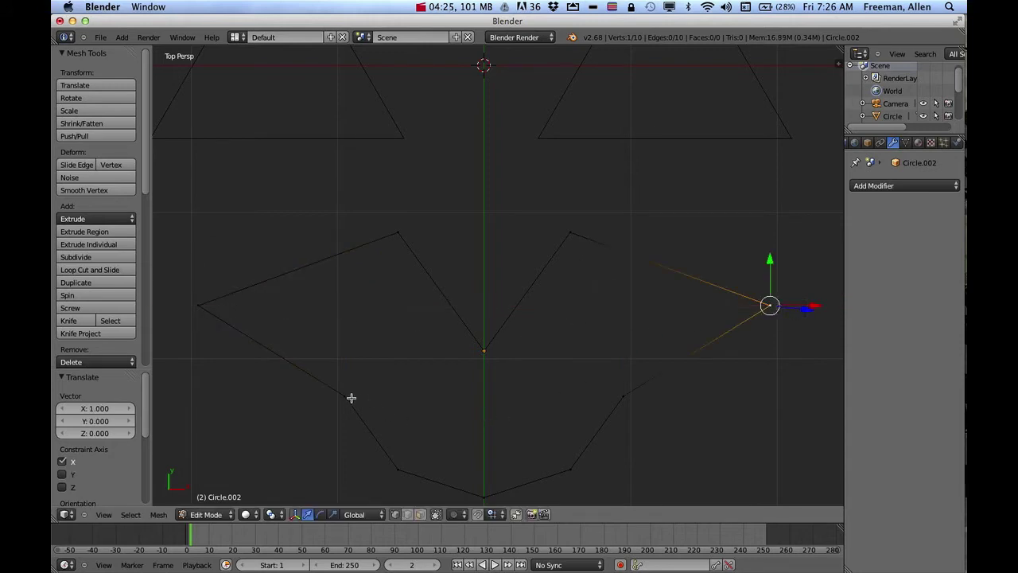
Lower the bottom vertices into zigzag teeth and add a loop cut to the mouth
right_click(350, 397)
drag(347, 353, 337, 448)
scroll(555, 430, down, 2)
right_click(551, 413)
drag(566, 365, 560, 445)
key(super+z)
key(super+z)
drag(587, 317, 589, 421)
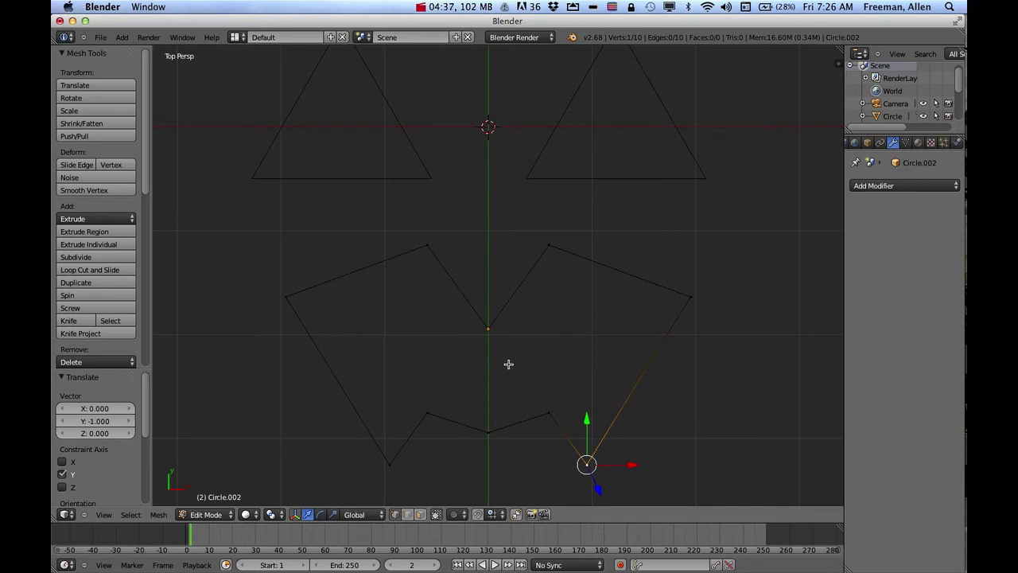
right_click(428, 412)
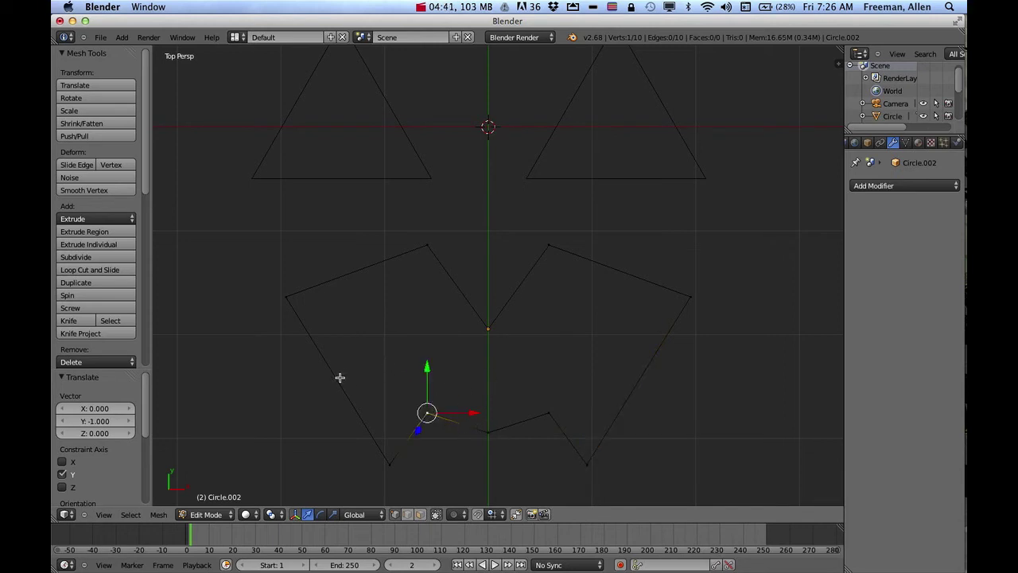
key(ctrl+r)
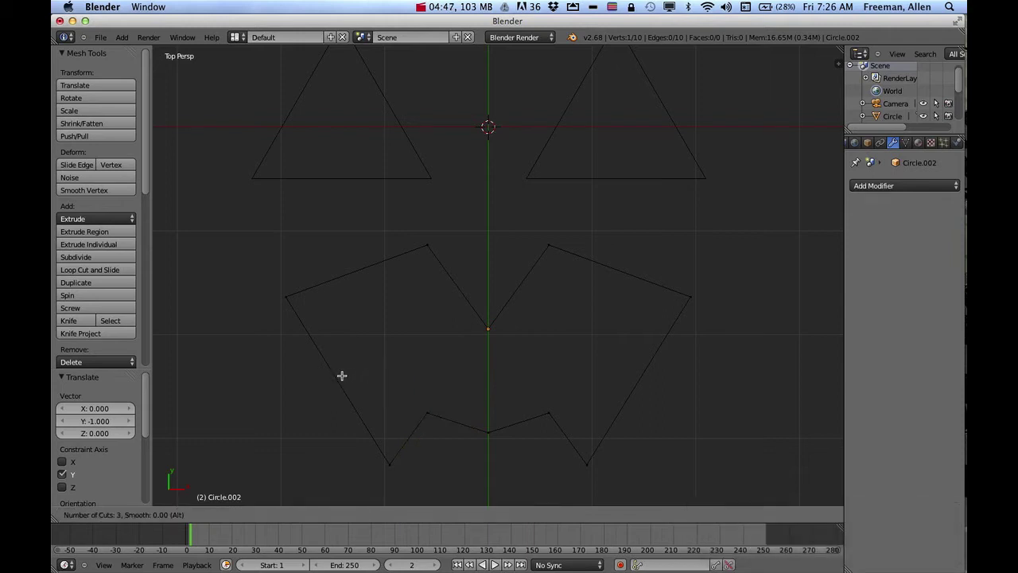
key(ctrl+r)
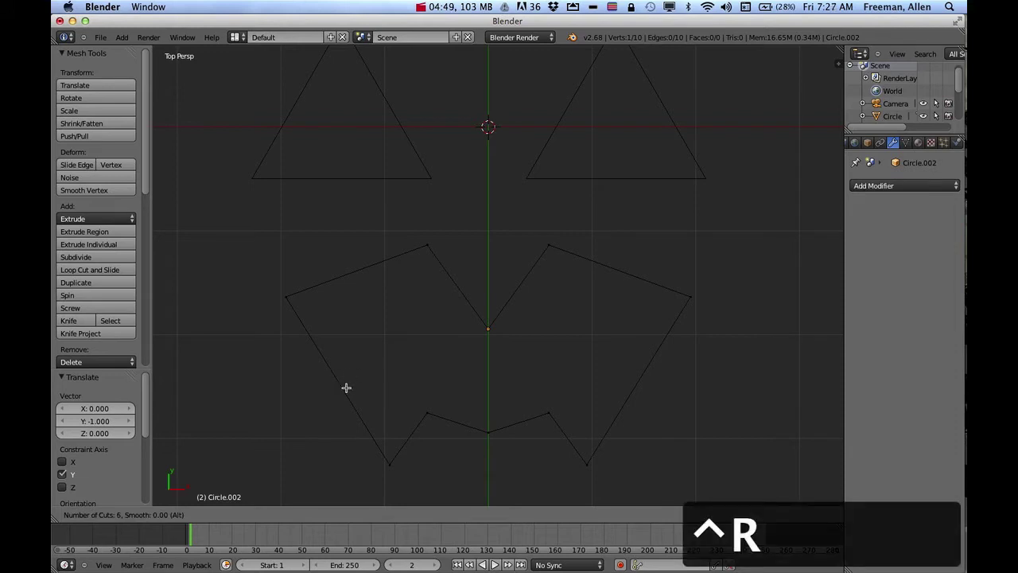
click(425, 415)
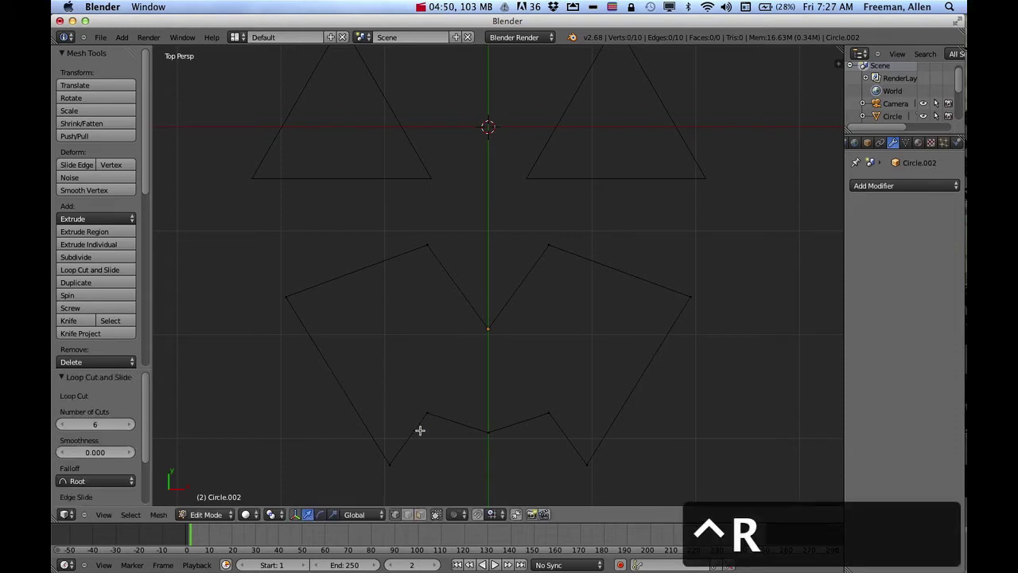
right_click(390, 463)
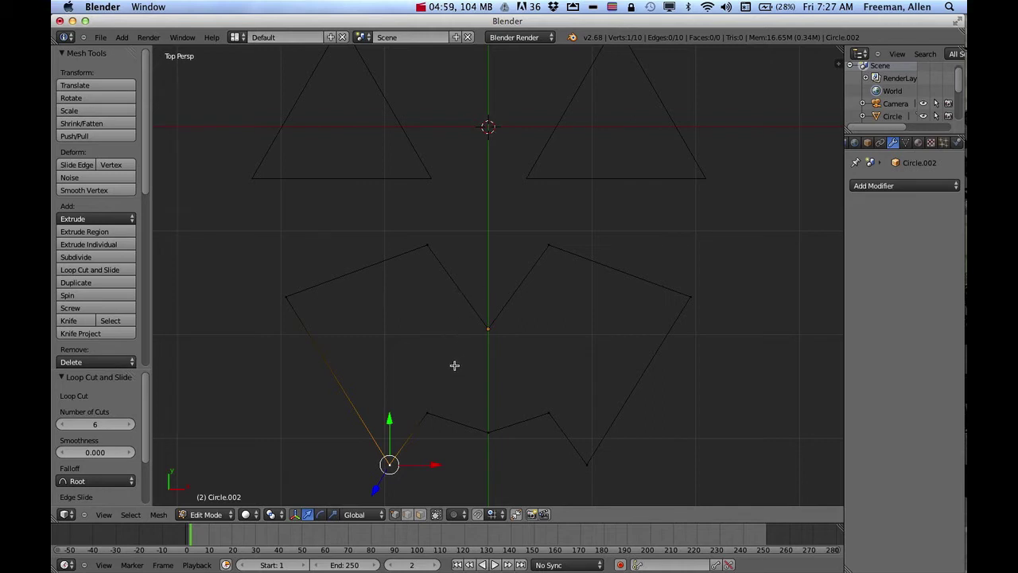
Fill the jagged mouth outline with a face and return to Object Mode
key(a)
key(a)
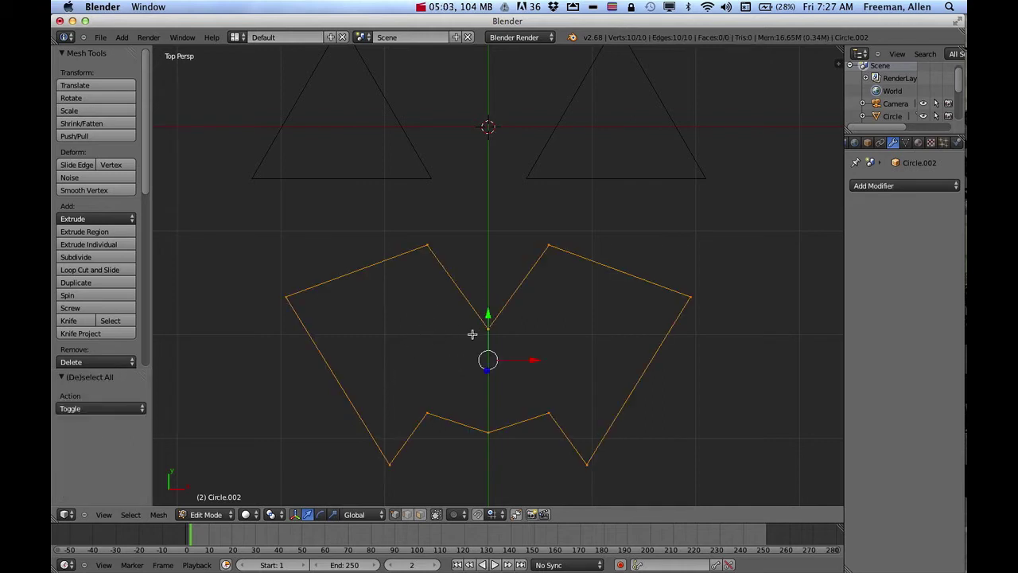
key(f)
middle_drag(463, 349, 469, 310)
click(227, 515)
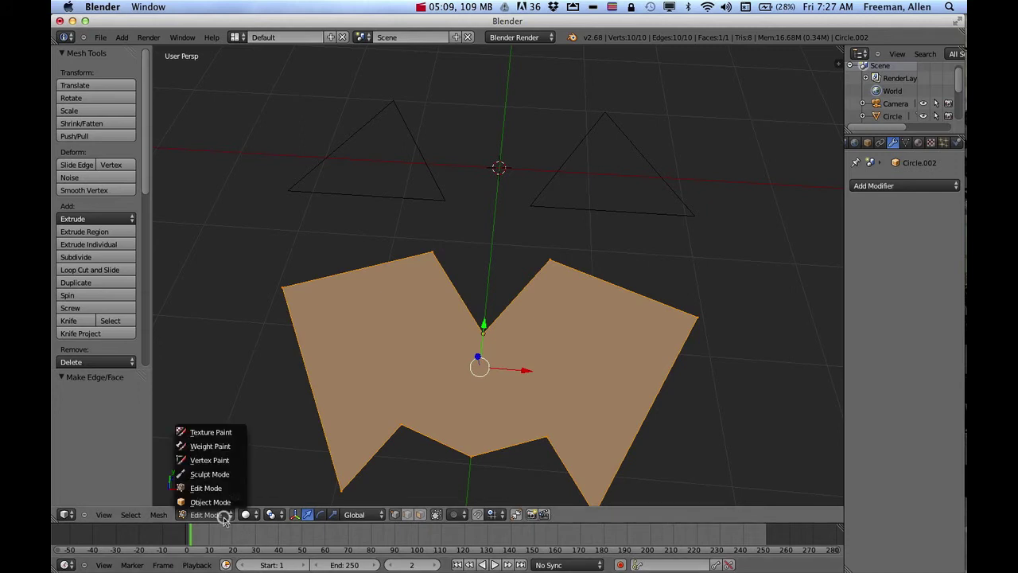
click(217, 506)
Fill the left and right eye triangle outlines with solid faces
right_click(438, 191)
key(Tab)
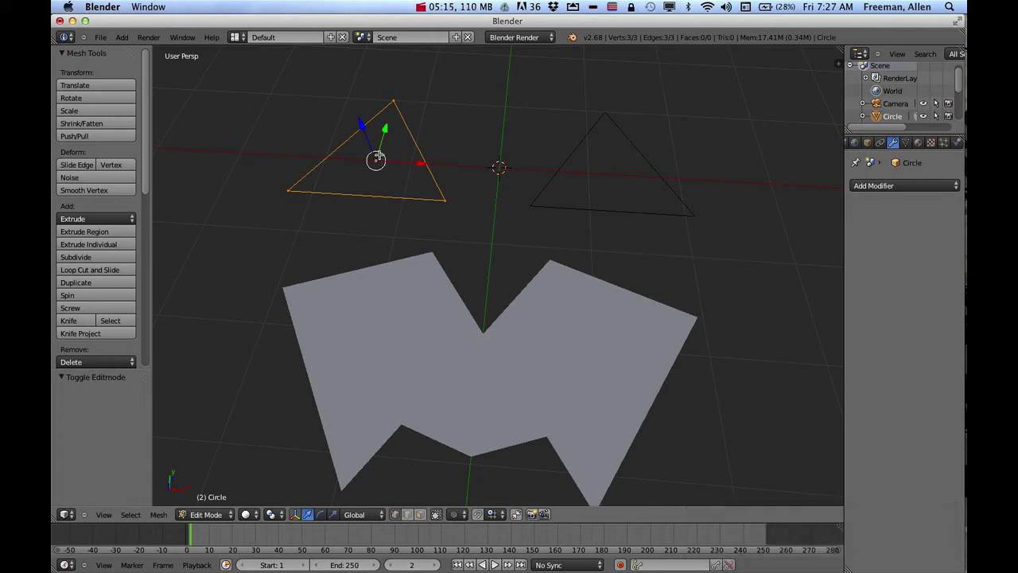
key(a)
key(a)
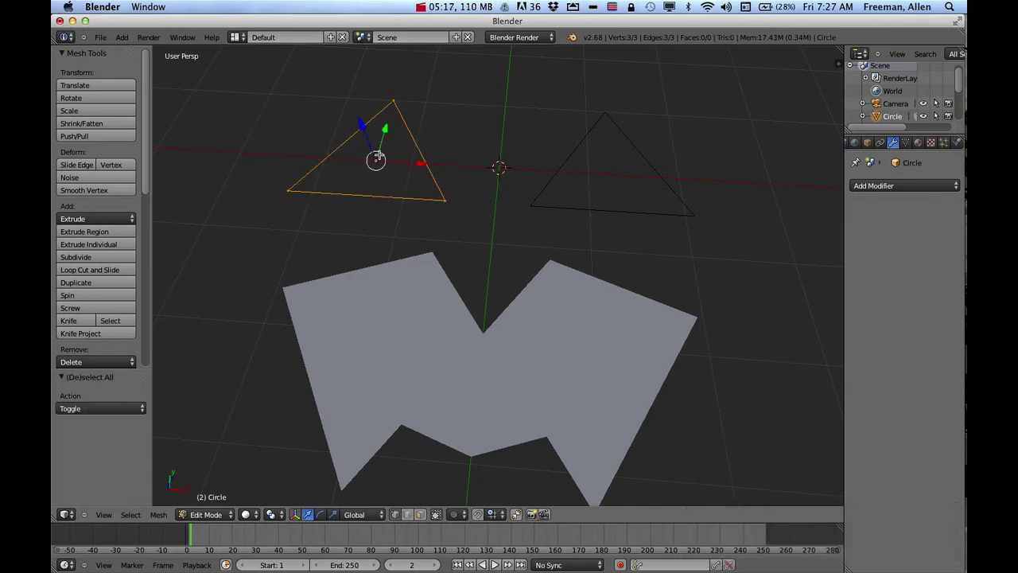
key(f)
key(Tab)
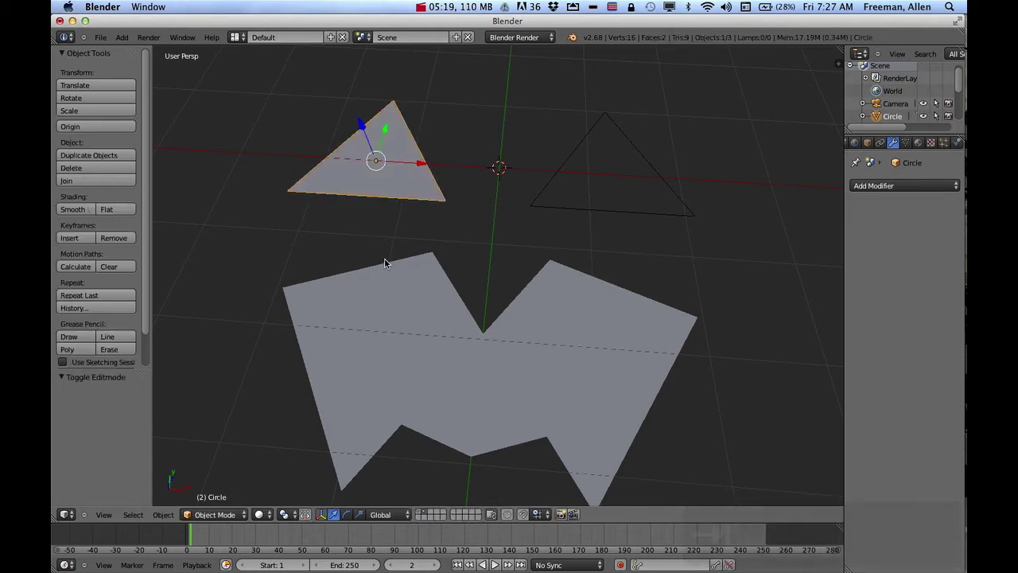
right_click(570, 164)
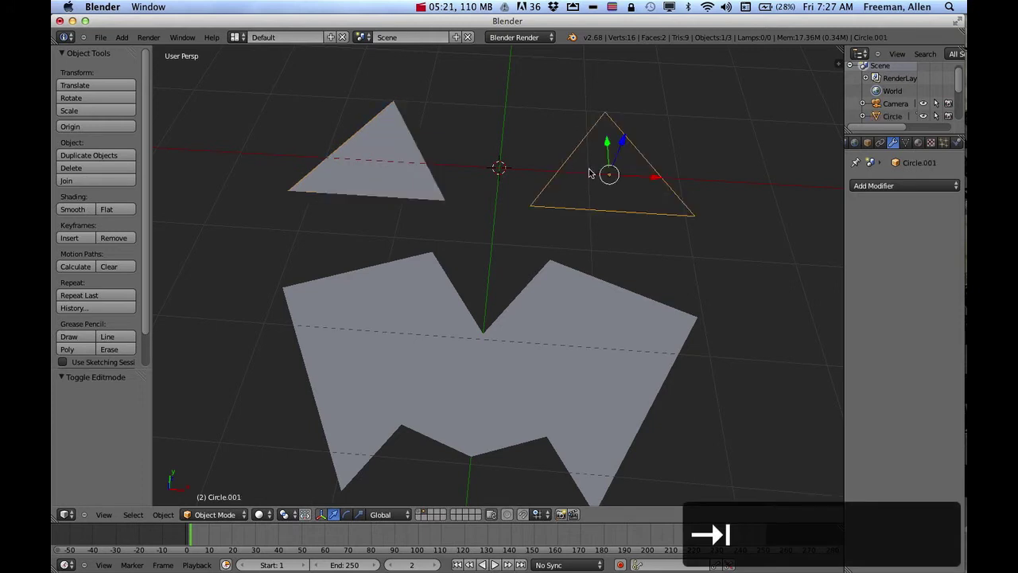
key(Tab)
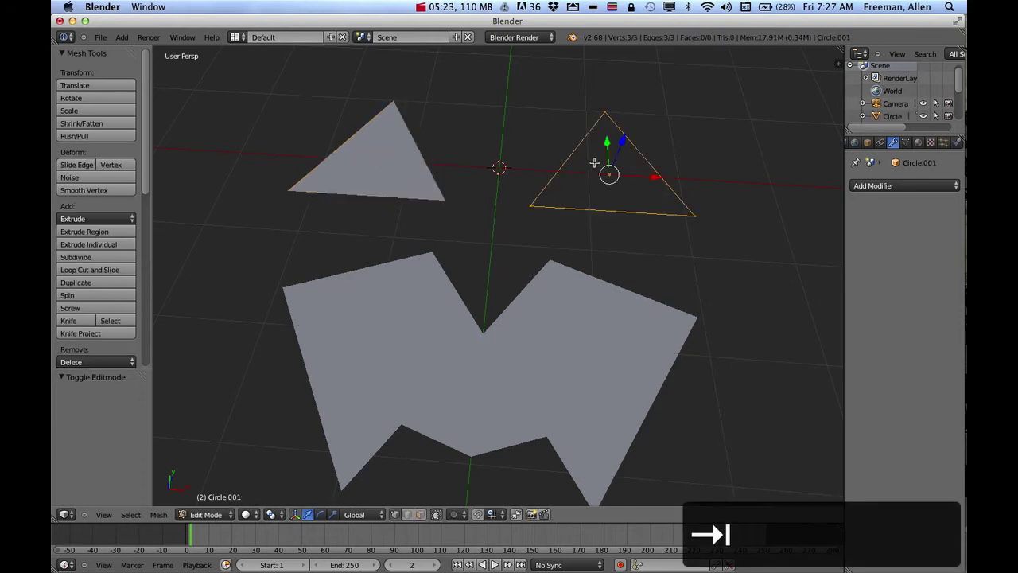
key(a)
key(a)
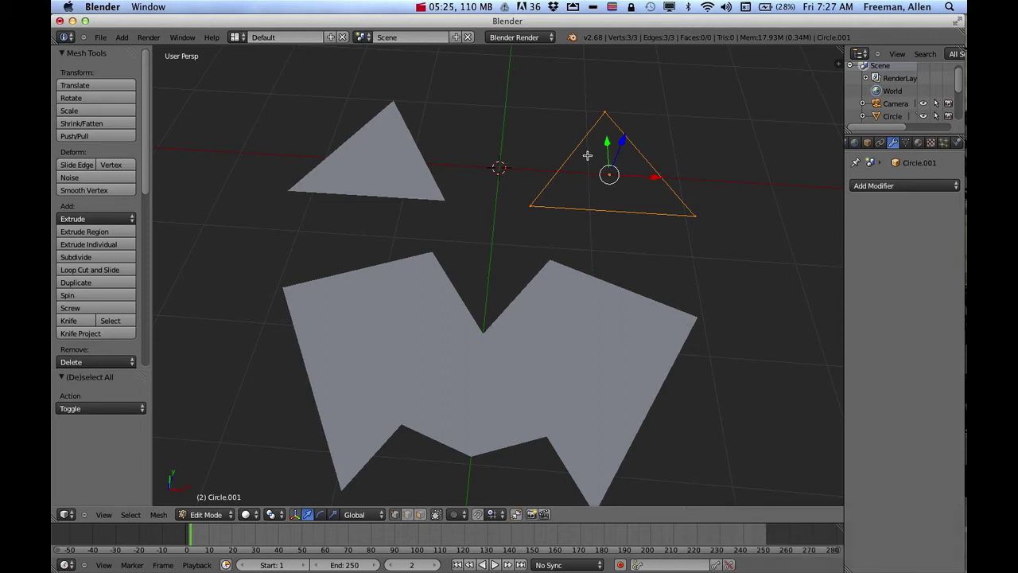
key(f)
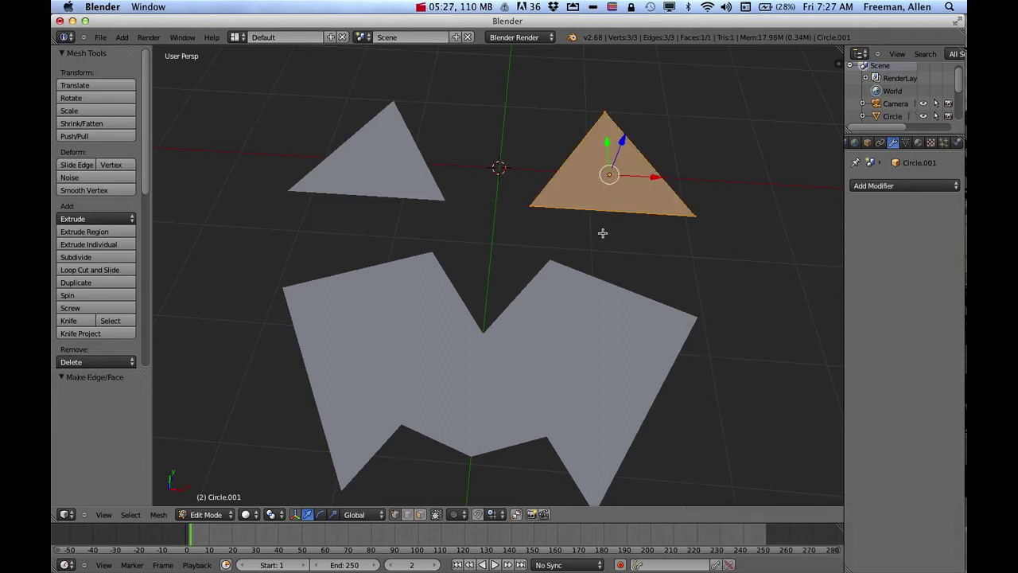
Switch to face select mode and extrude the right triangle's face into a prism
middle_drag(626, 237, 589, 211)
key(ctrl+Tab)
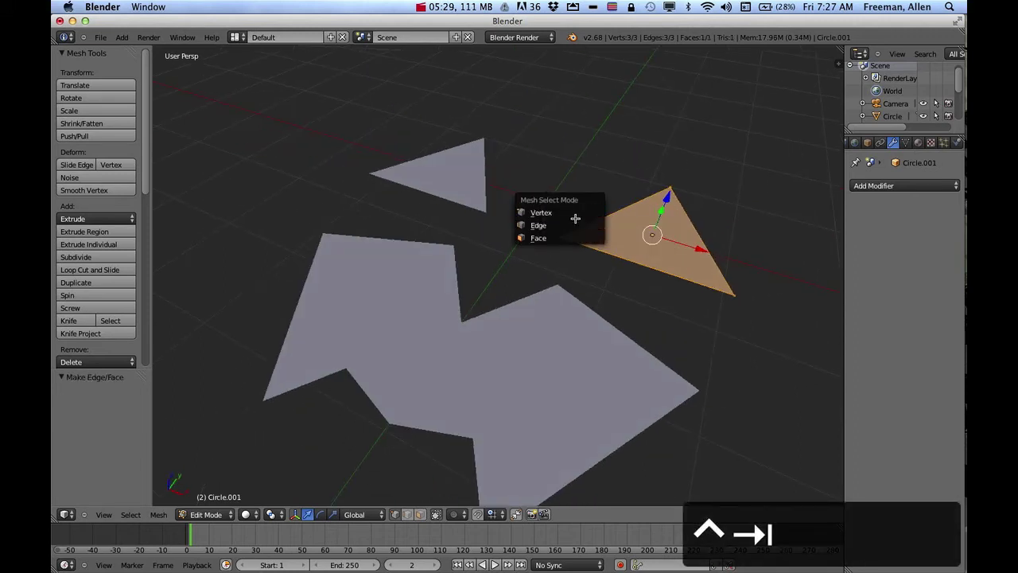
click(543, 239)
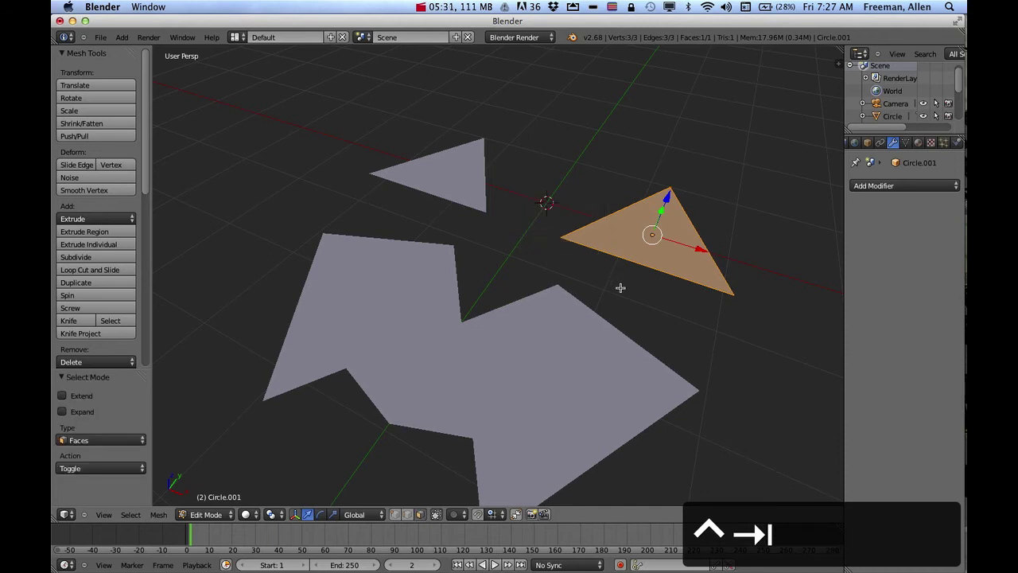
middle_drag(621, 291, 599, 228)
scroll(595, 224, up, 2)
scroll(597, 227, down, 1)
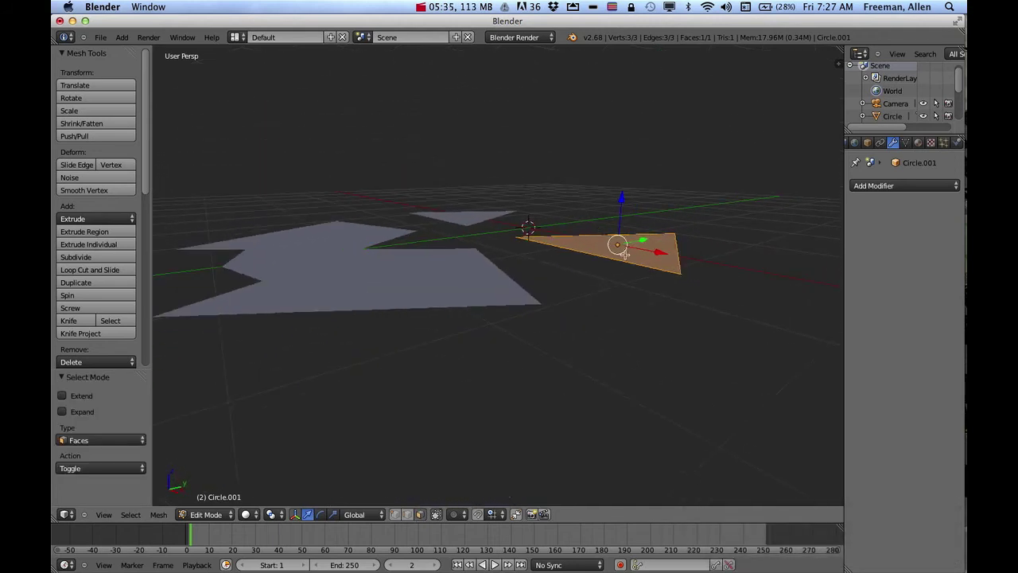
scroll(609, 234, down, 3)
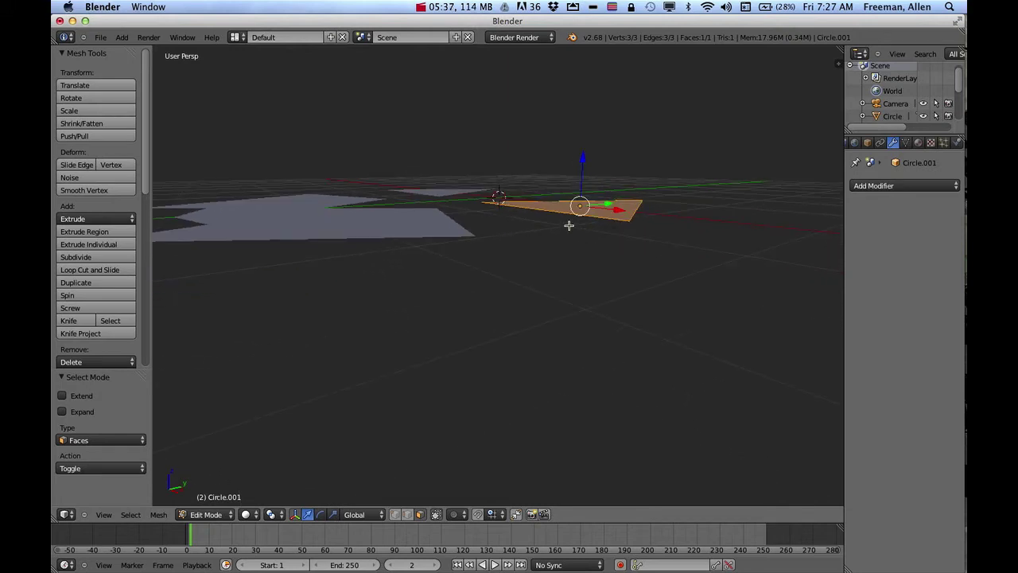
key(e)
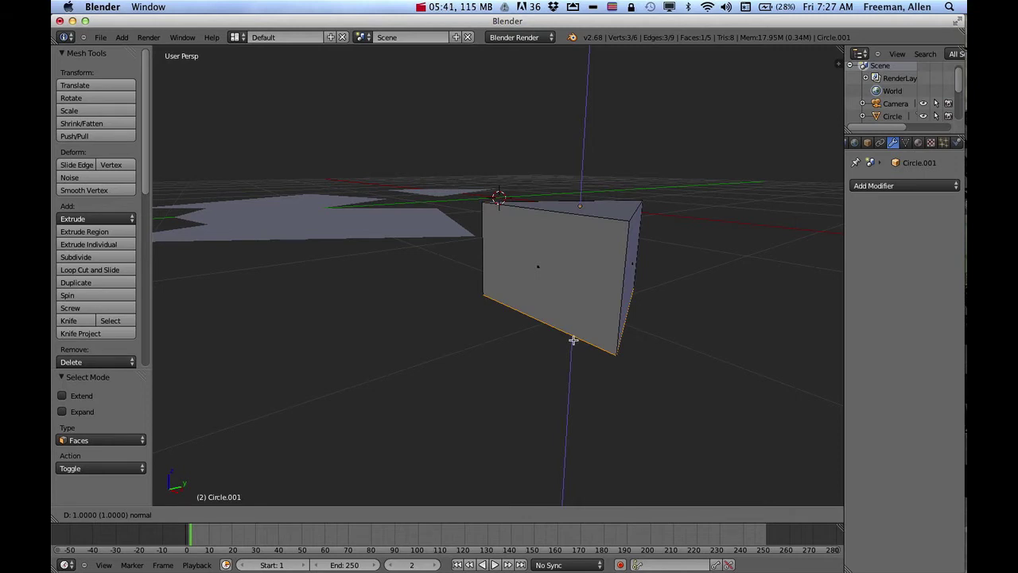
click(574, 343)
key(Tab)
Extrude the left triangle's face downward into a matching prism
right_click(438, 192)
key(Tab)
key(e)
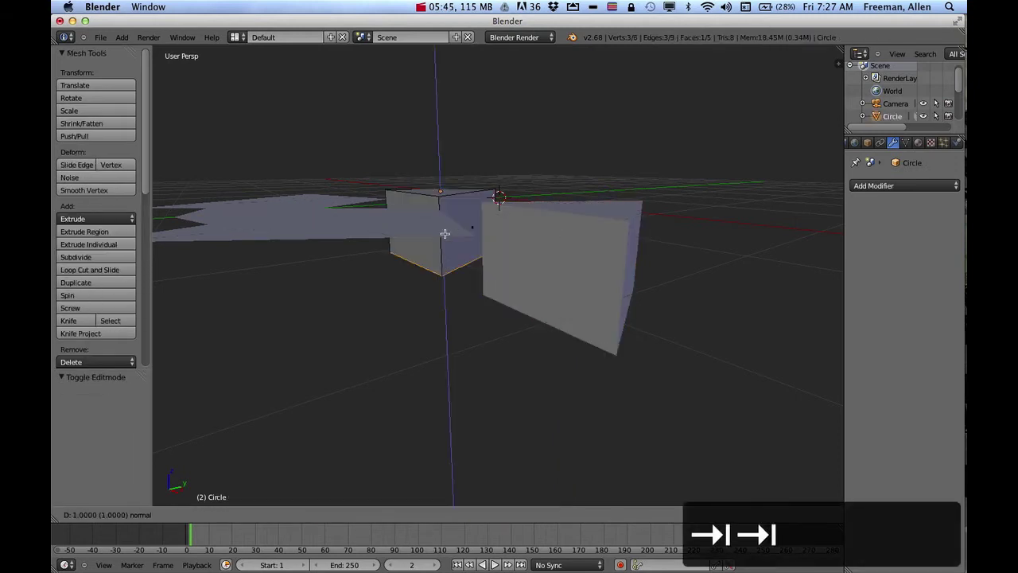
click(443, 261)
key(Tab)
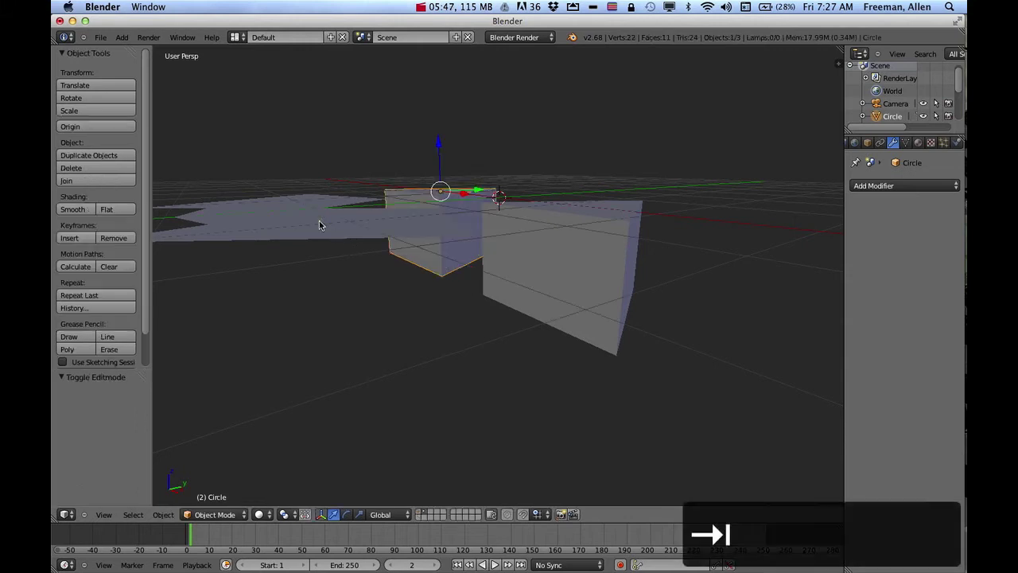
Extrude the mouth face down by 1 unit (E -1) into a solid block
right_click(318, 222)
key(w)
click(322, 226)
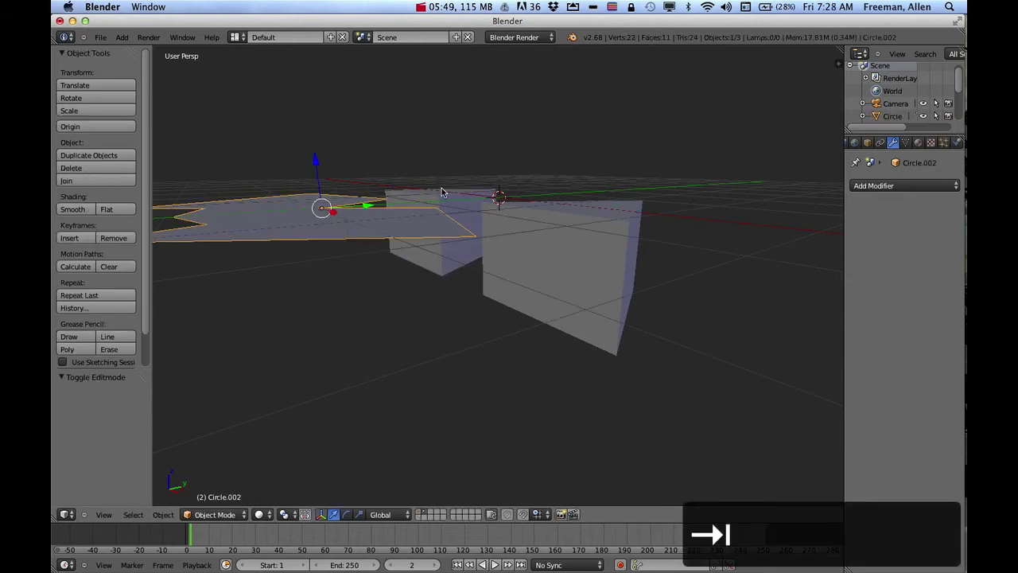
key(Tab)
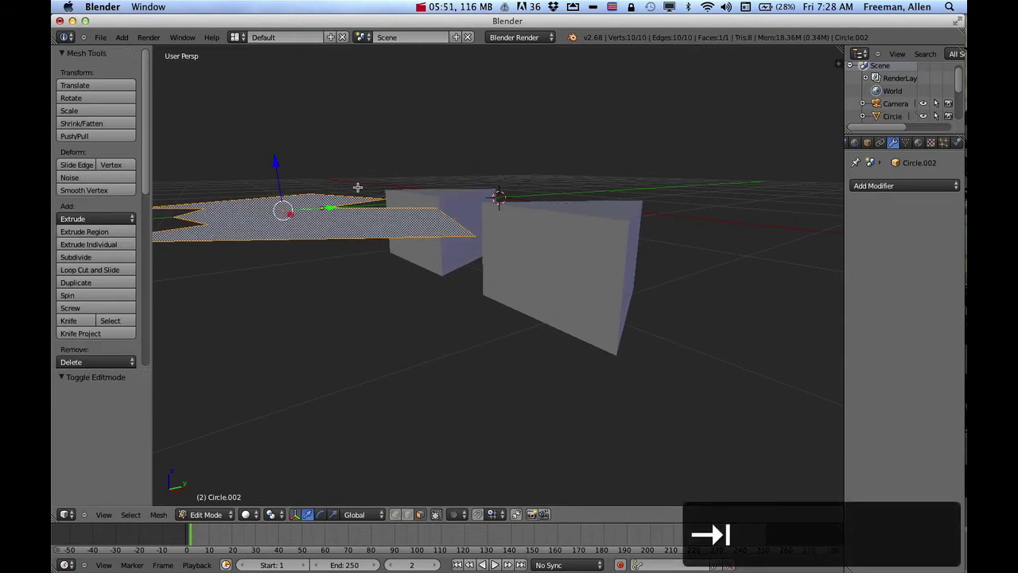
text(e-1)
click(349, 295)
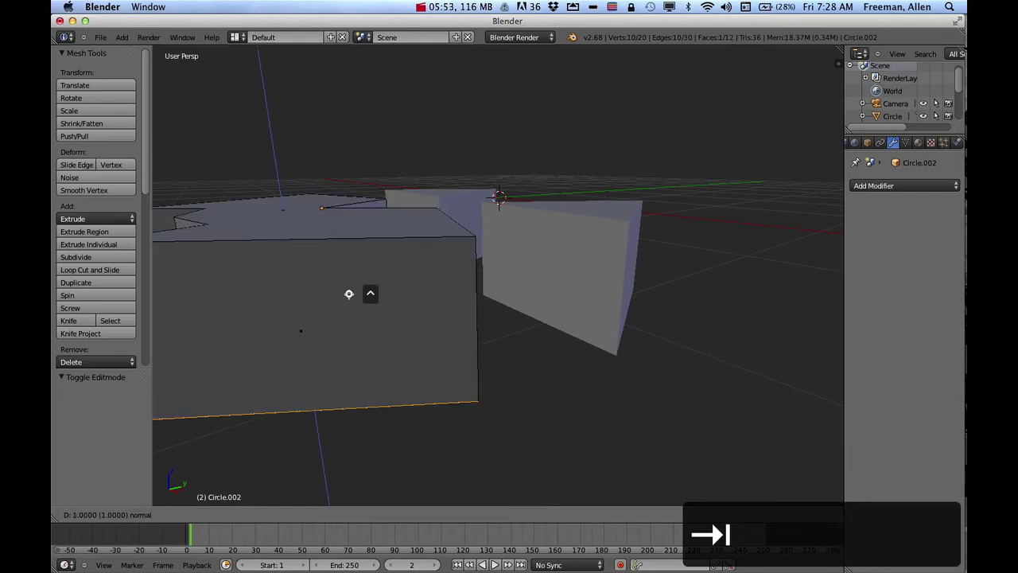
middle_drag(371, 294, 488, 316)
scroll(489, 316, down, 8)
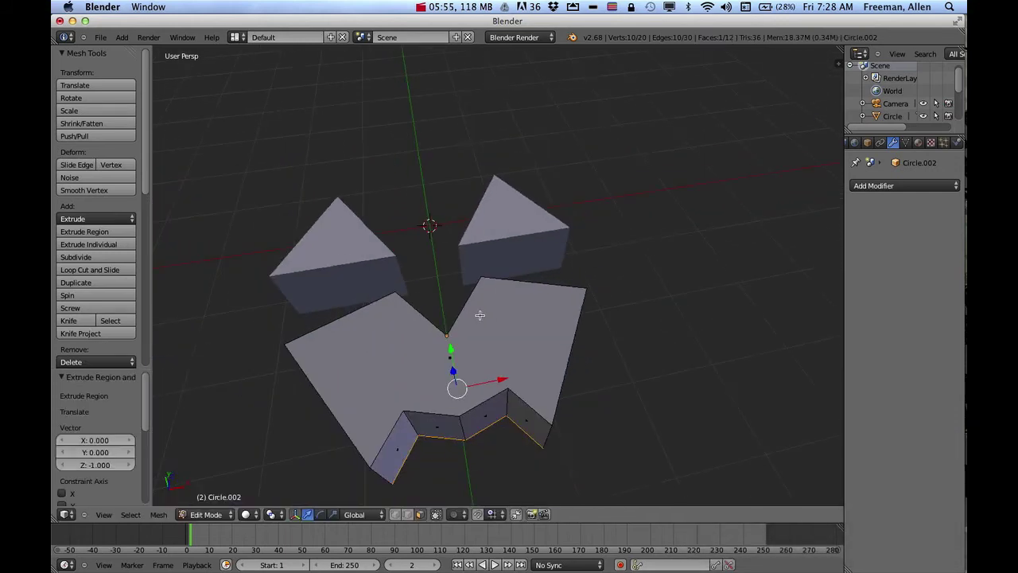
key(Tab)
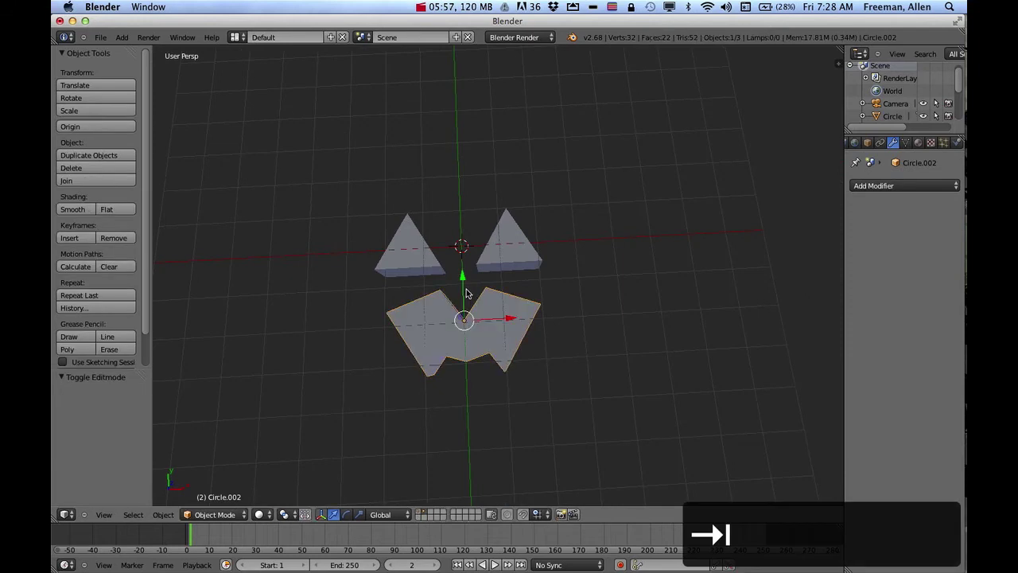
Move the mouth down below the eyes and join both triangles and the mouth into Circle.002
drag(463, 276, 467, 301)
middle_drag(494, 303, 466, 301)
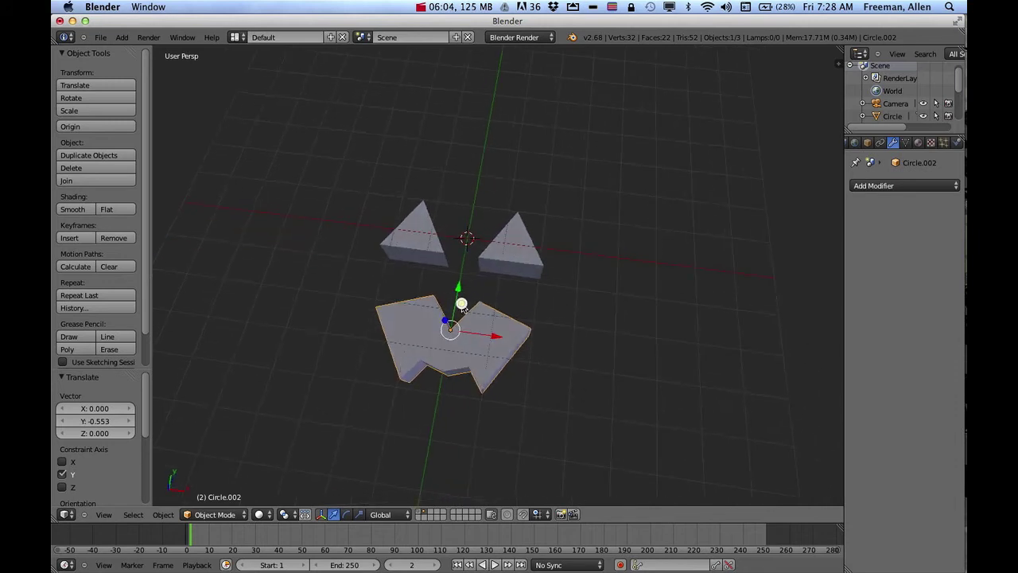
right_click(413, 238)
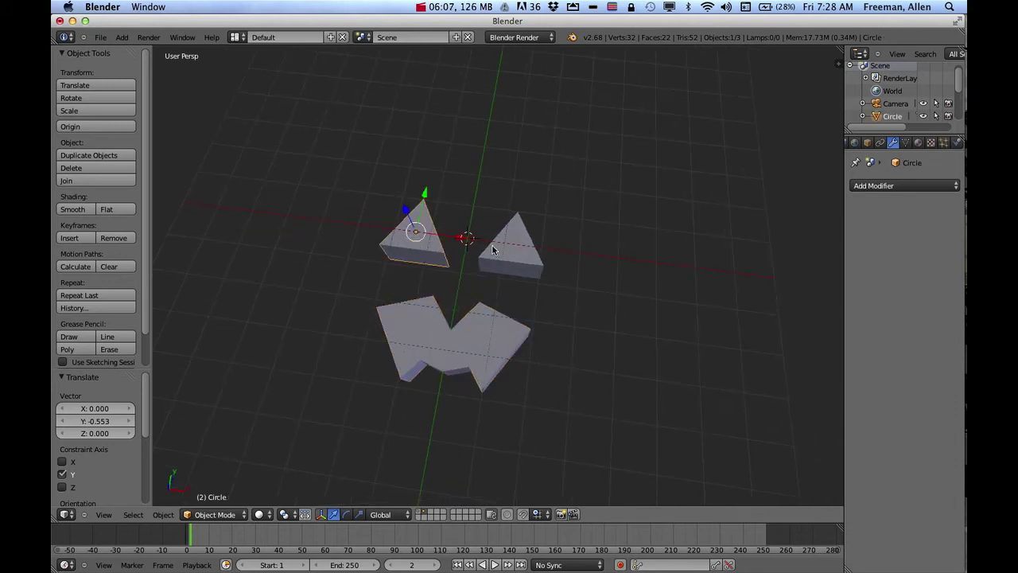
right_click(477, 318)
right_click(501, 253)
right_click(422, 240)
shift+right_click(499, 246)
shift+right_click(478, 325)
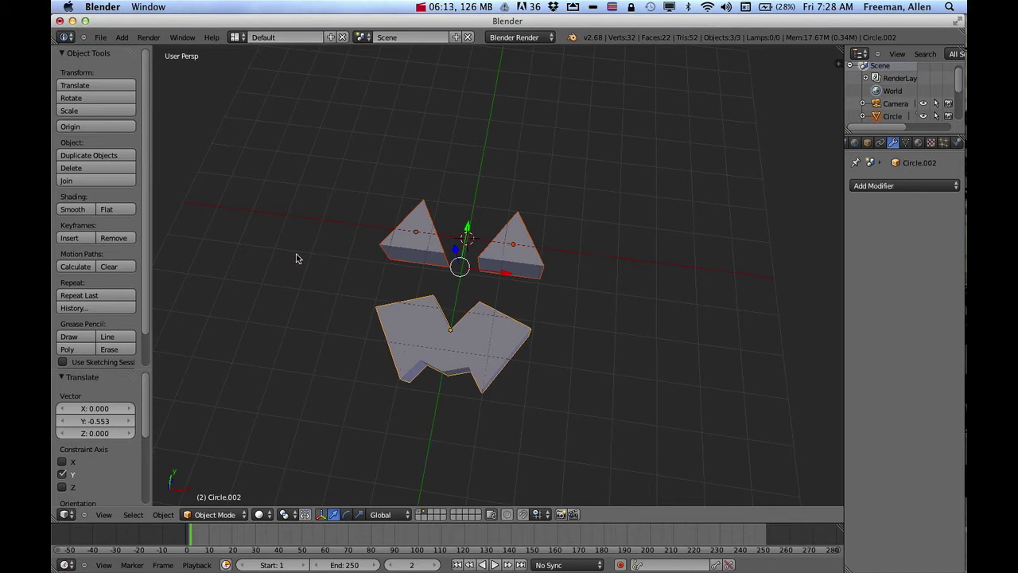
click(91, 182)
Stretch the joined mesh's faces downward along Z to deepen the pieces
middle_drag(422, 302, 445, 223)
key(Tab)
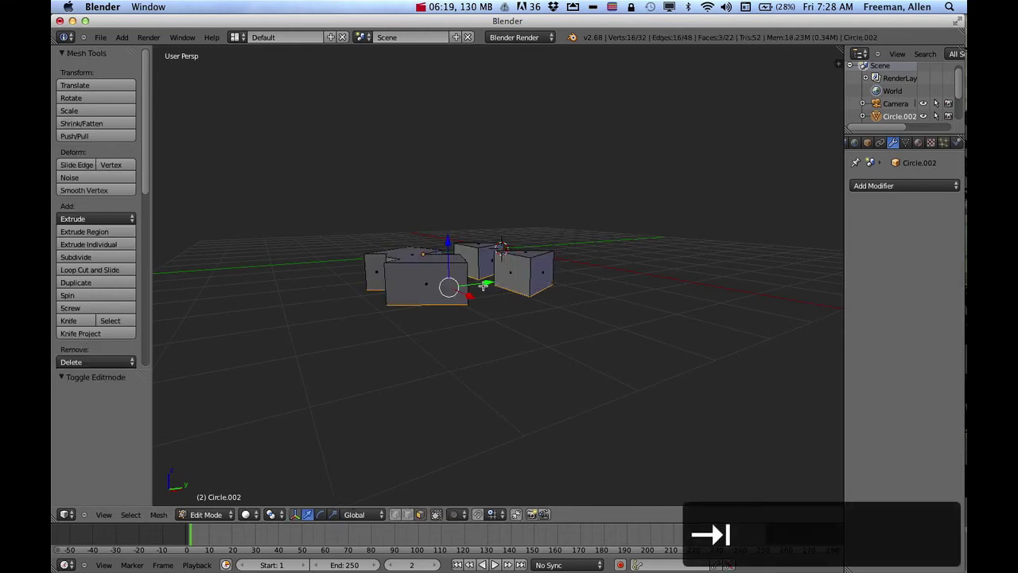
middle_drag(484, 289, 457, 248)
key(g)
key(z)
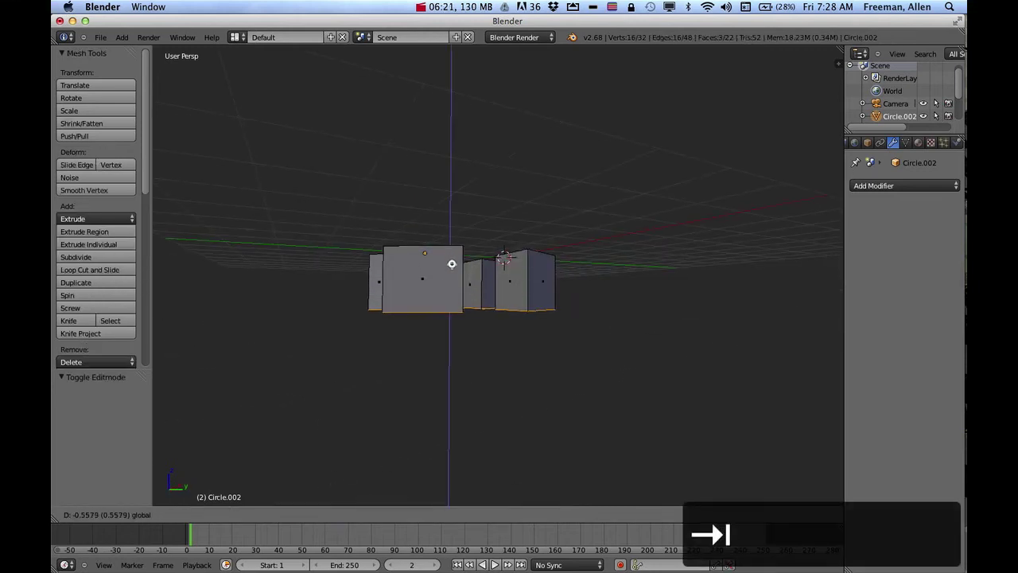
click(457, 282)
key(Tab)
middle_drag(457, 283, 538, 396)
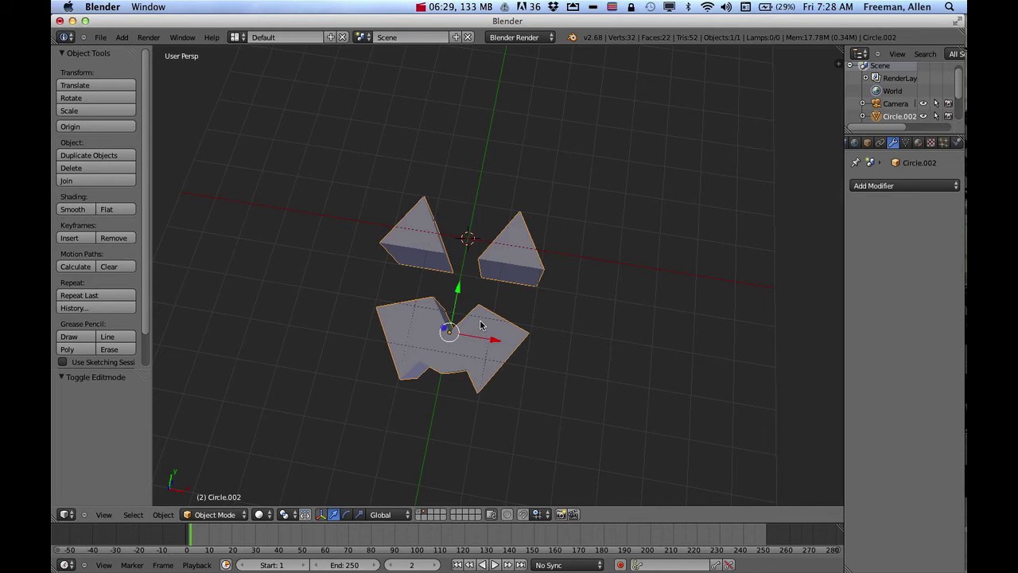
Move Circle.002 to the pumpkin's layer, scale it to 0.215 and raise it 0.708 on Z
key(m)
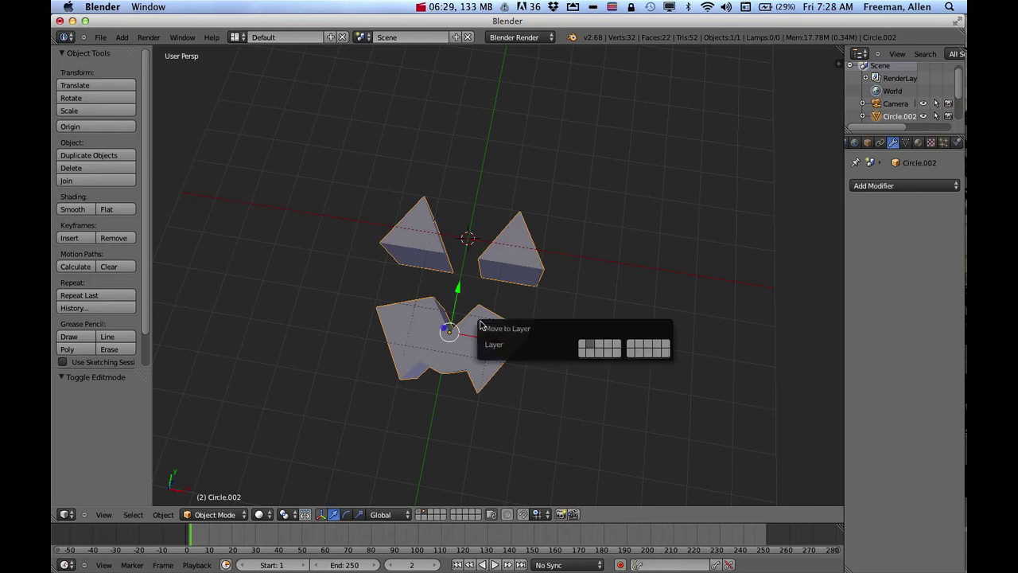
click(582, 347)
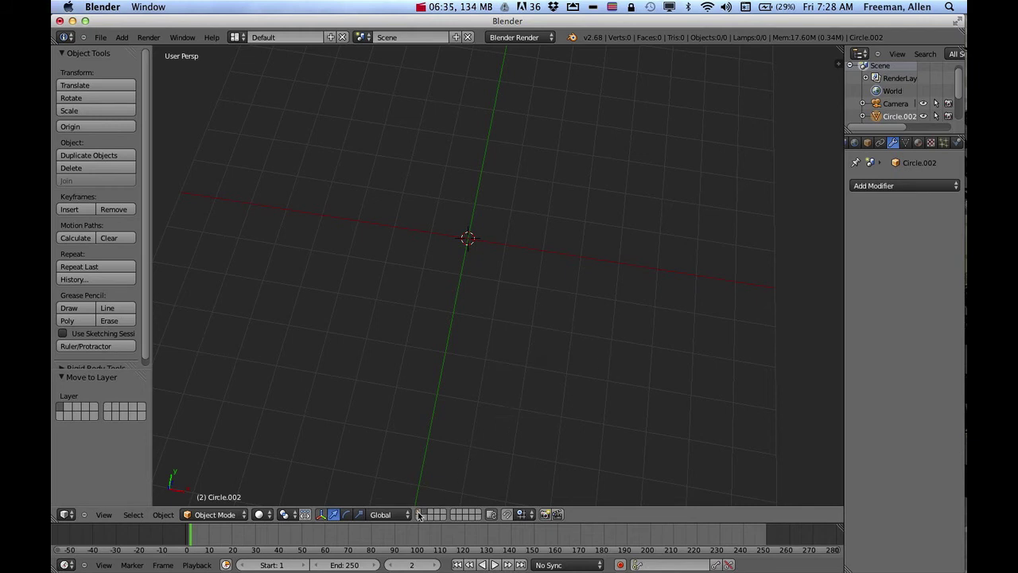
click(419, 511)
middle_drag(525, 360, 498, 268)
key(s)
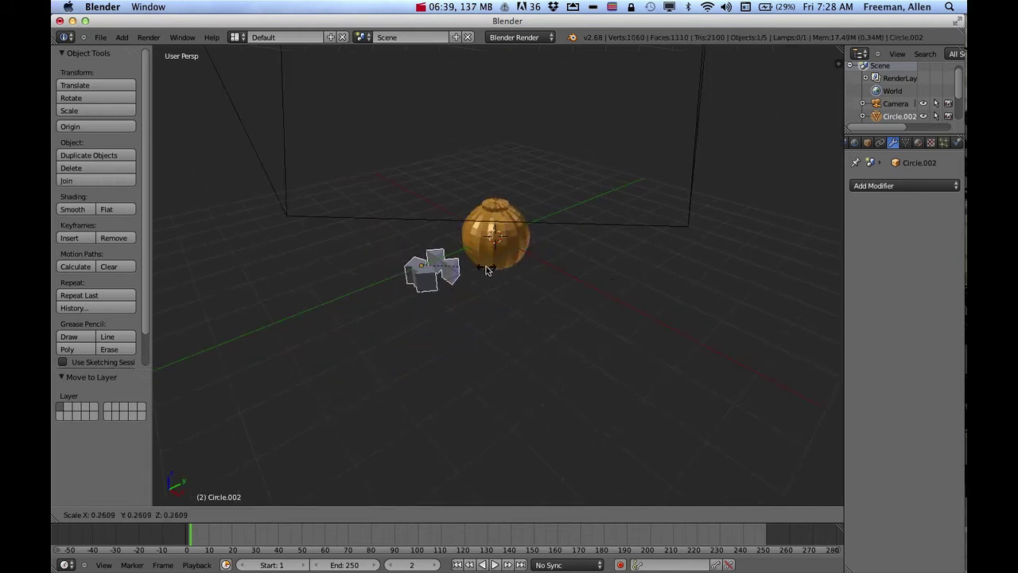
click(474, 266)
middle_drag(451, 286, 500, 300)
drag(457, 292, 300, 370)
Switch to a front orthographic view and zoom in on the scene
click(104, 515)
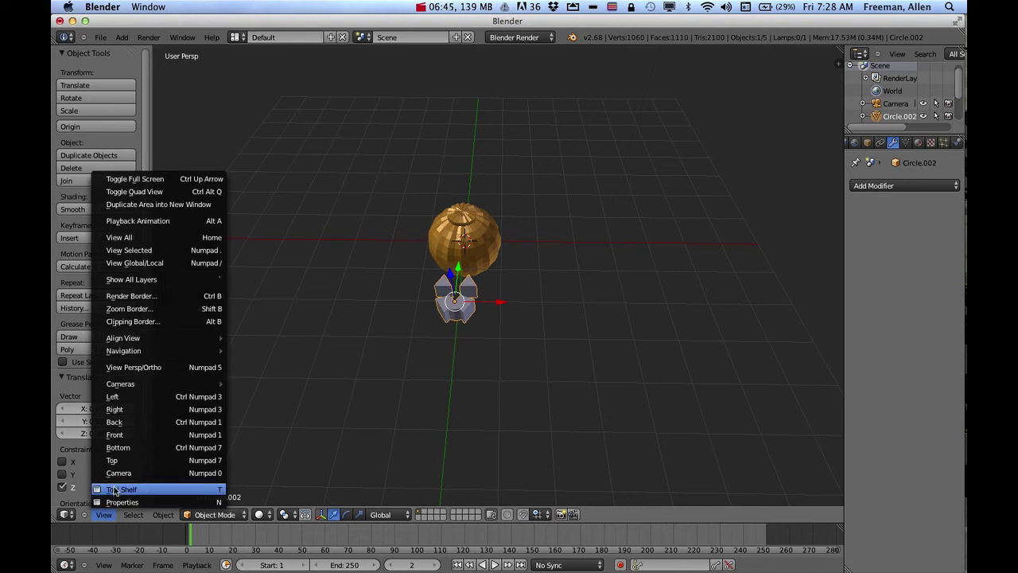
click(119, 435)
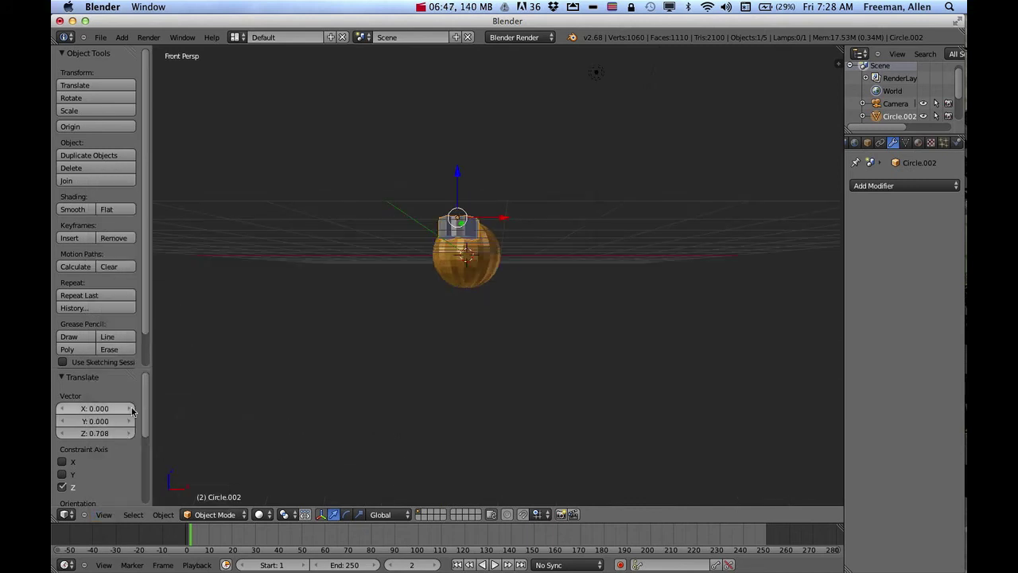
click(103, 514)
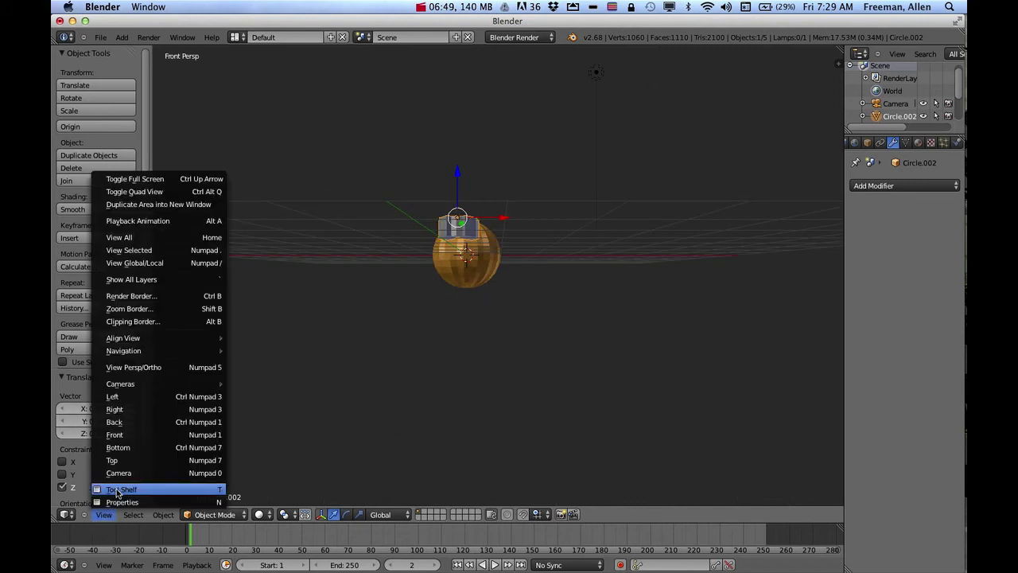
click(157, 371)
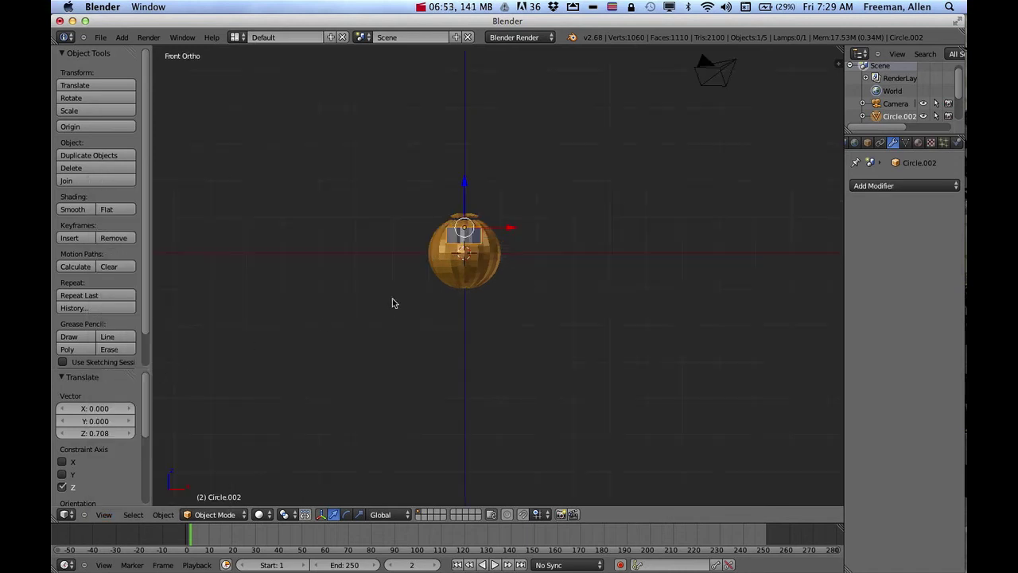
scroll(473, 223, up, 5)
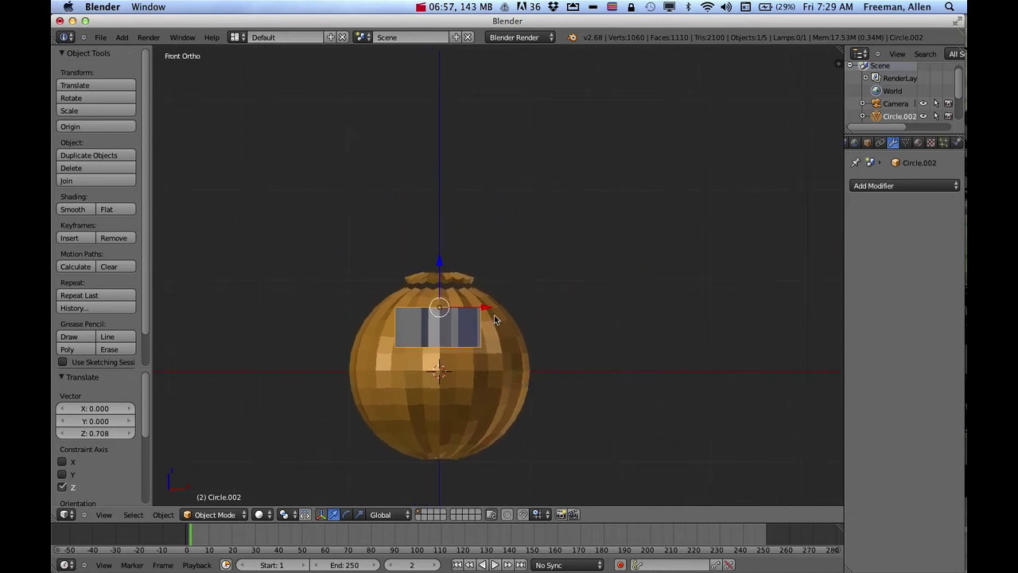
Rotate the face cutter 90° around X so it stands upright
key(r)
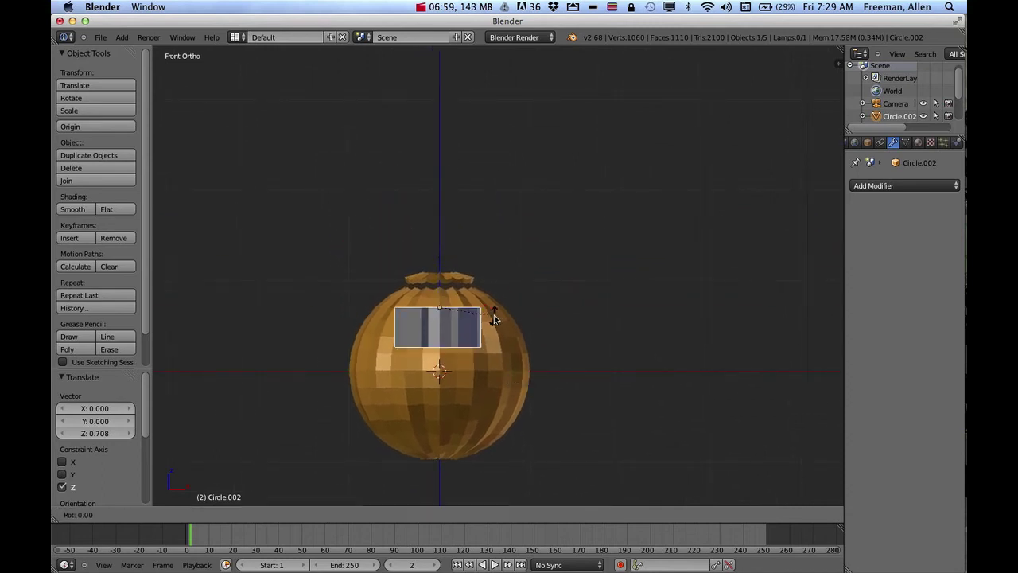
text(x)
text(90)
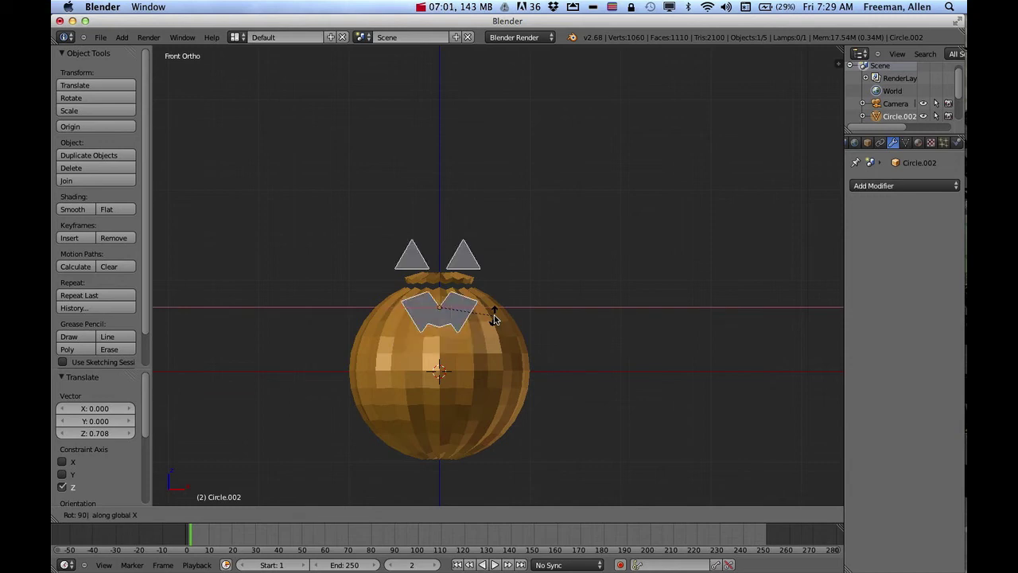
key(Return)
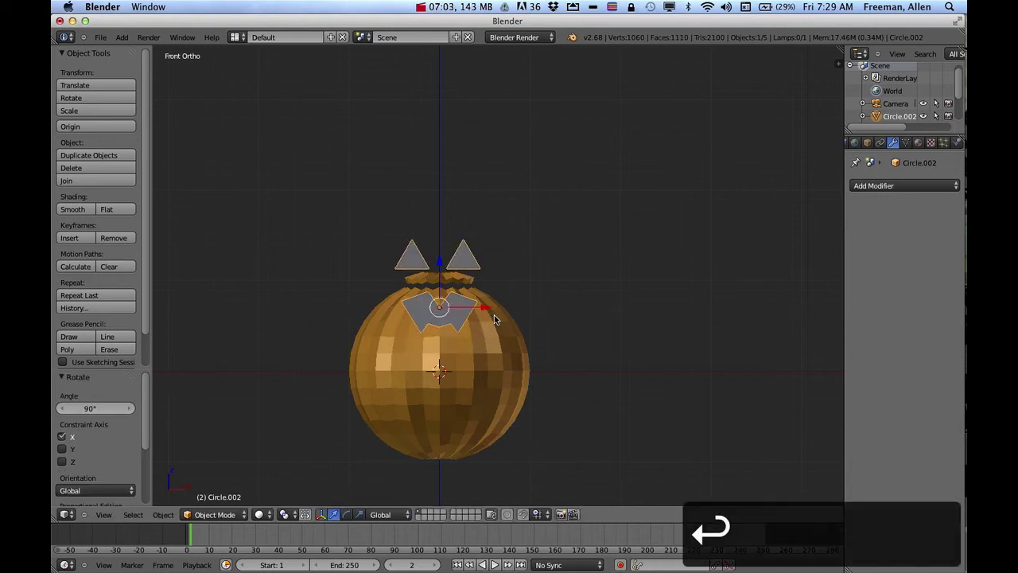
Lower the face pieces along Z and sink them into the pumpkin's front along Y
key(g)
key(z)
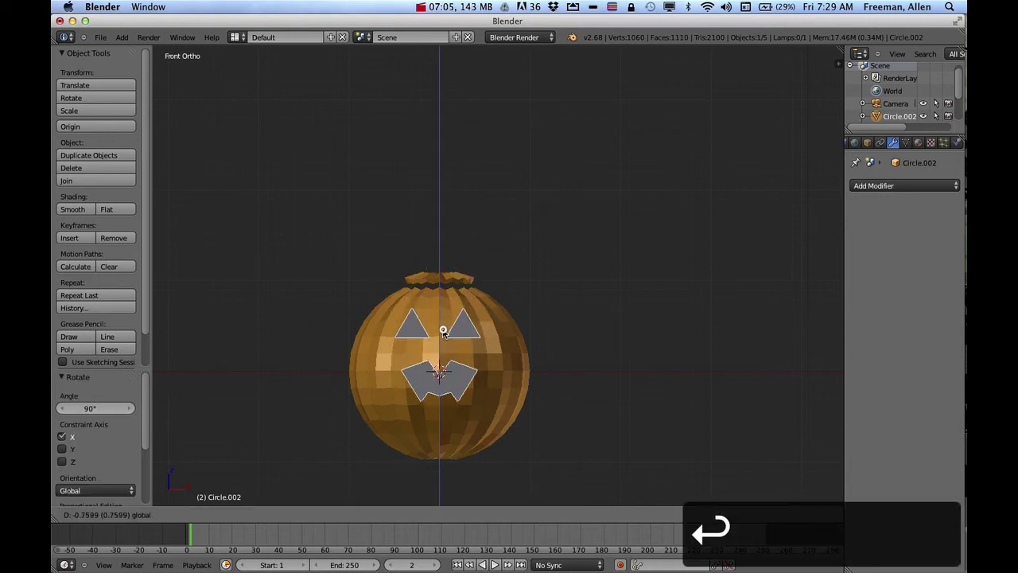
key(Return)
middle_drag(521, 365, 390, 384)
drag(368, 379, 500, 377)
middle_drag(456, 371, 589, 371)
middle_drag(500, 384, 472, 374)
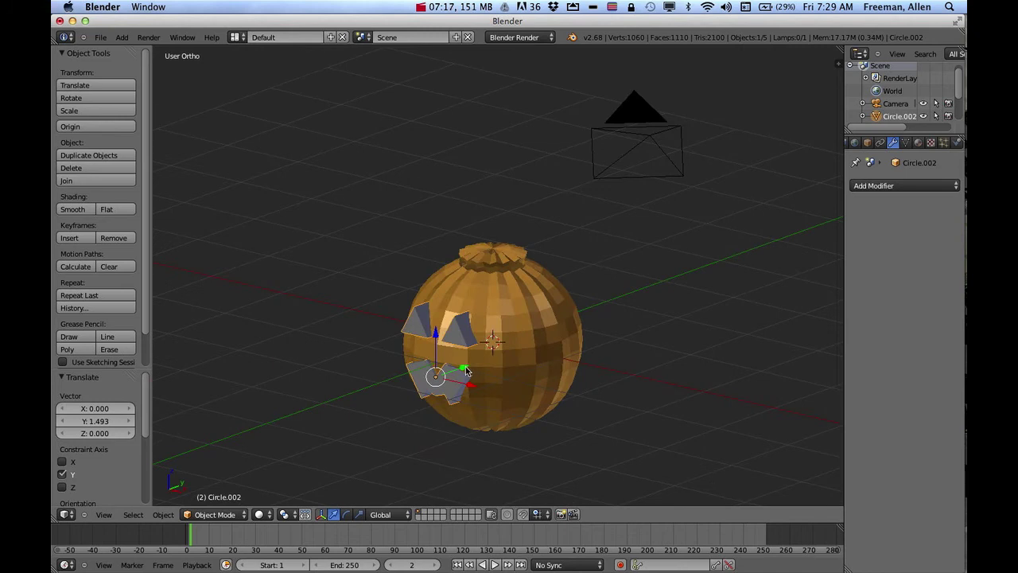
mouse_move(472, 374)
mouse_down()
mouse_move(409, 384)
mouse_move(461, 369)
mouse_up()
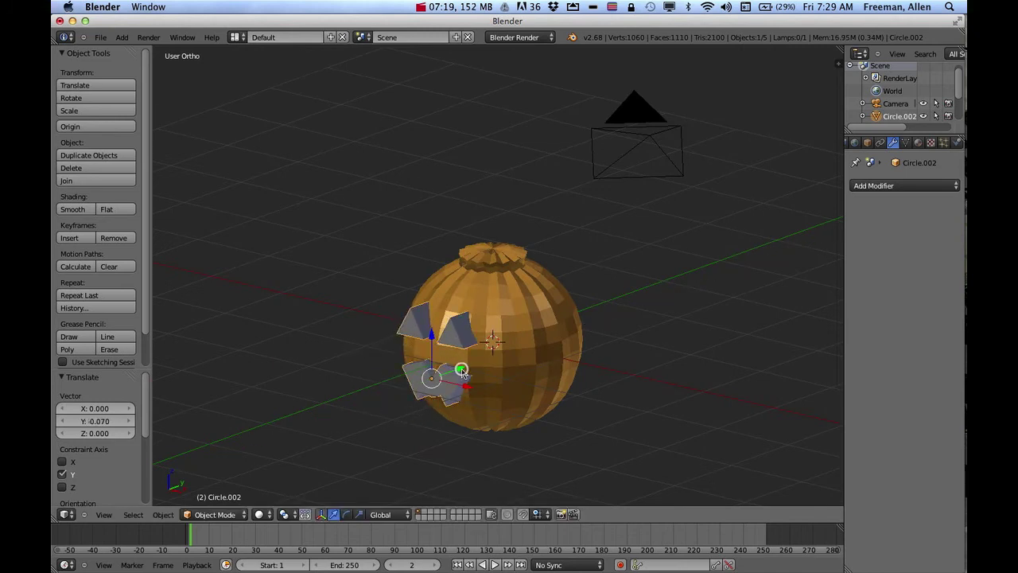
Rename the cutter object to 'face'
click(867, 143)
click(885, 185)
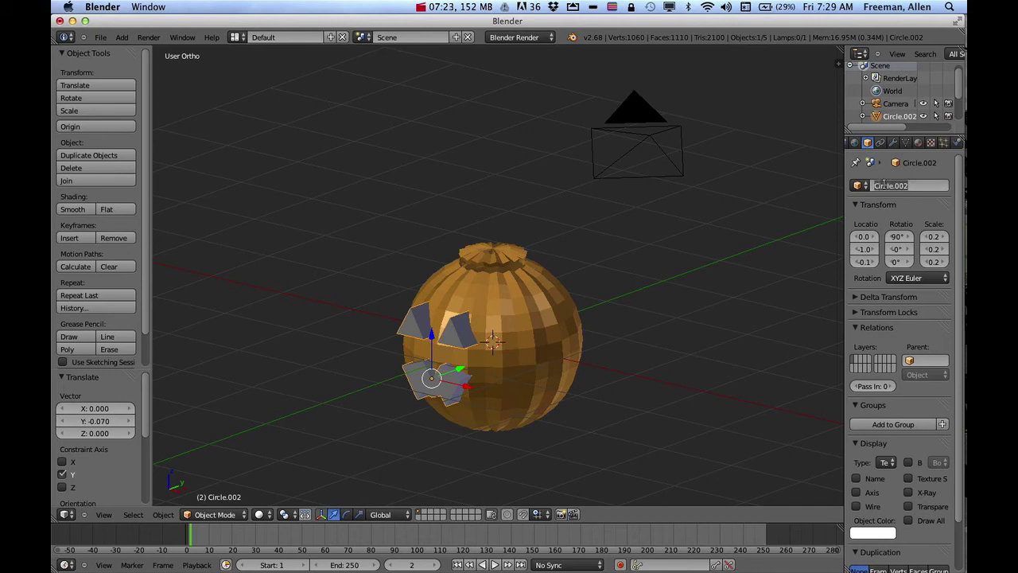
text(face)
key(Return)
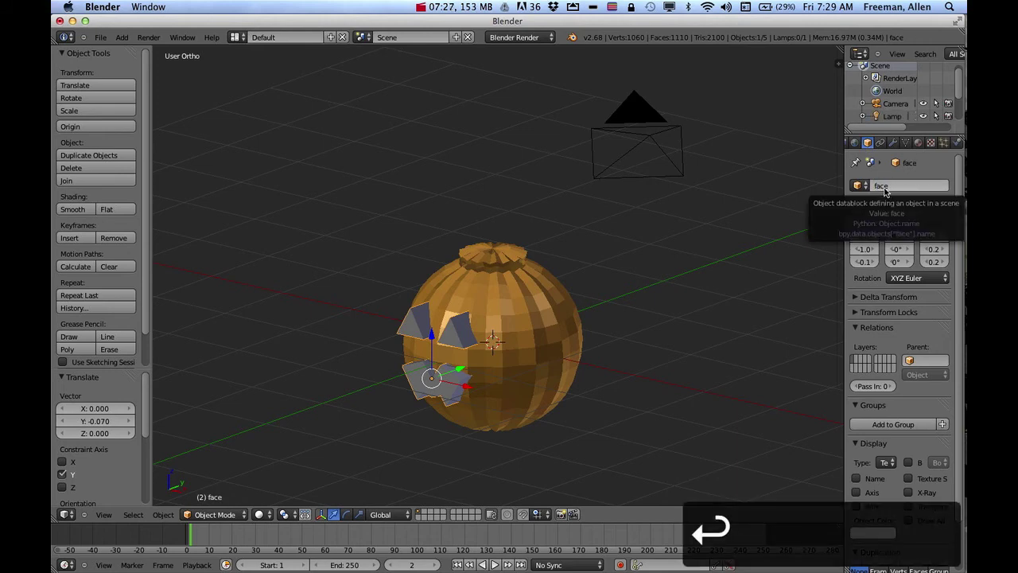
Add a Boolean modifier to the pumpkin sphere set to Difference with 'face' as the object
right_click(500, 305)
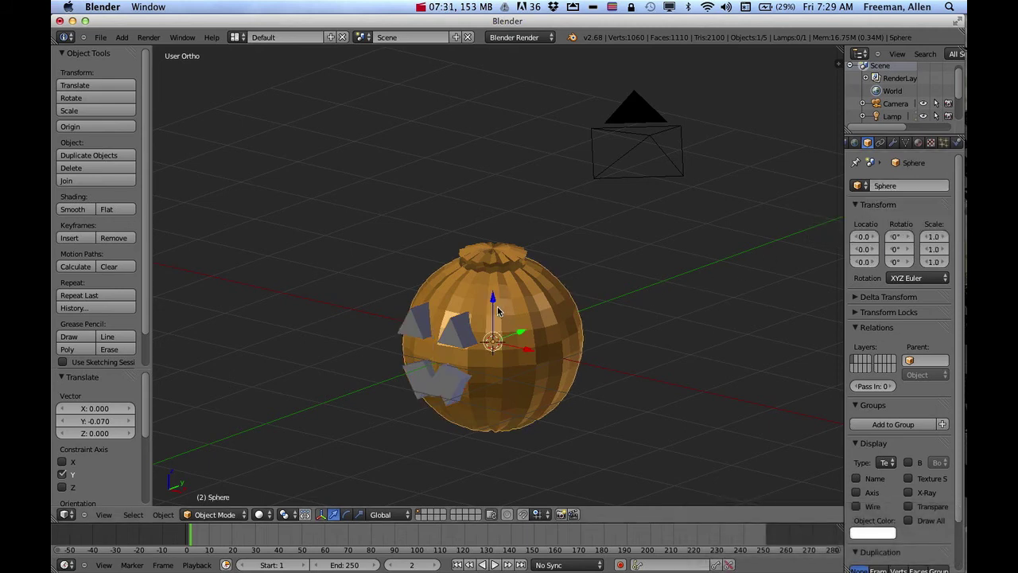
click(894, 144)
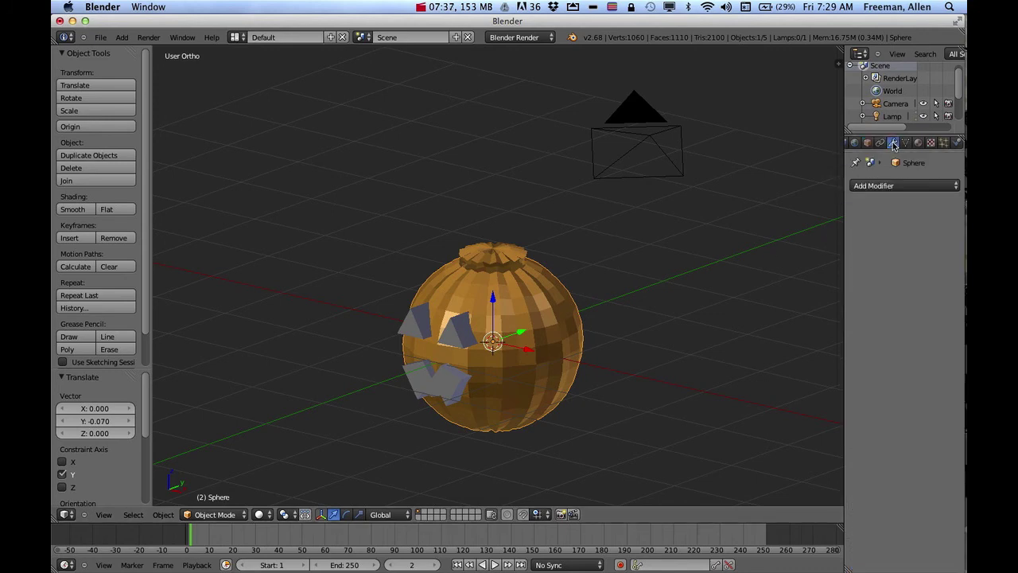
click(880, 186)
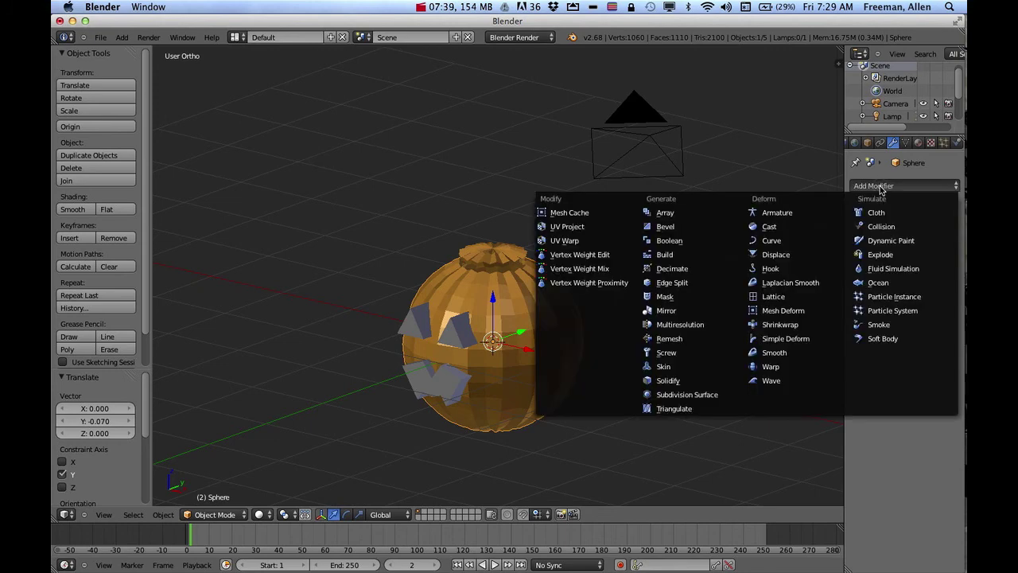
click(669, 242)
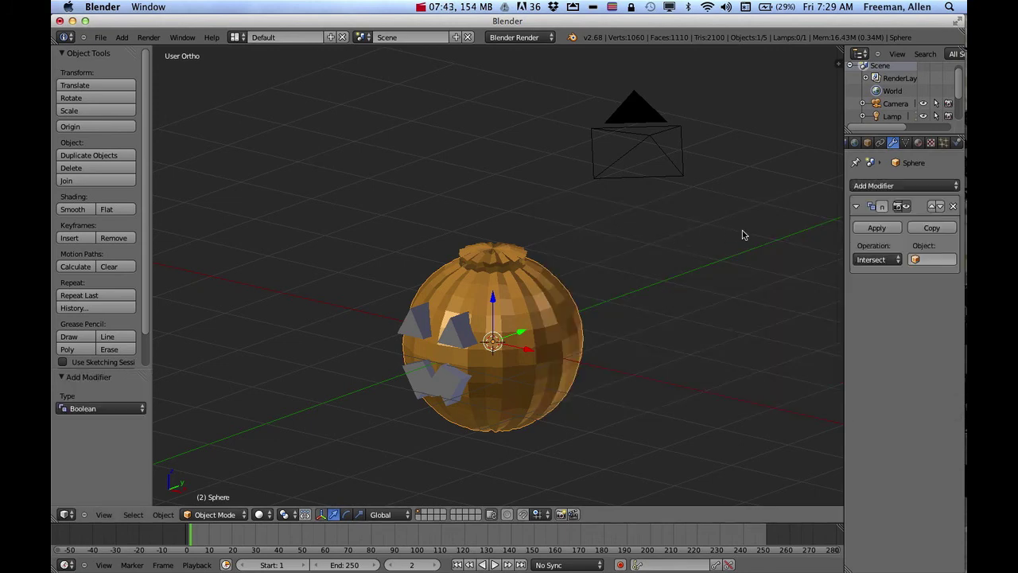
click(878, 260)
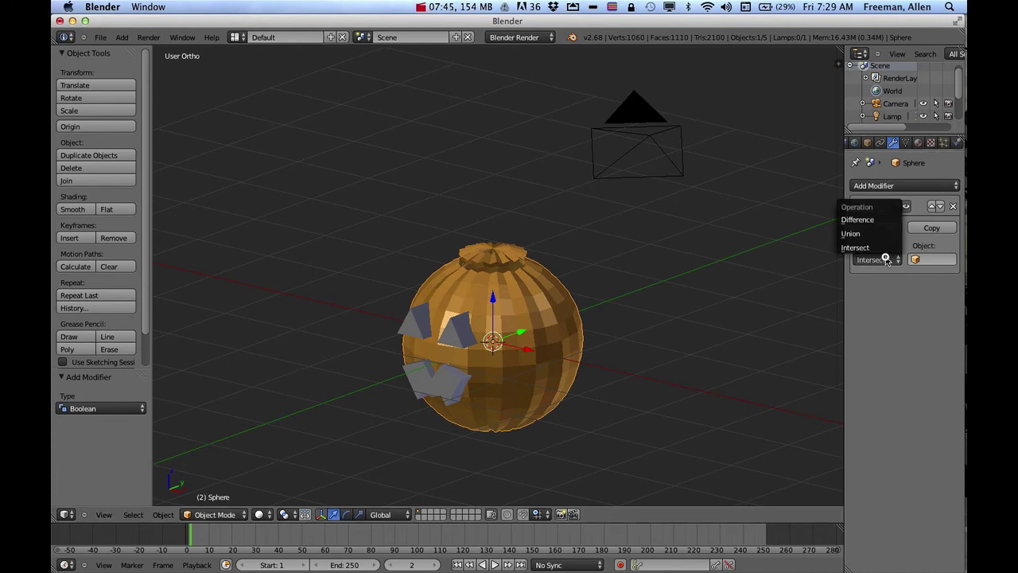
click(864, 220)
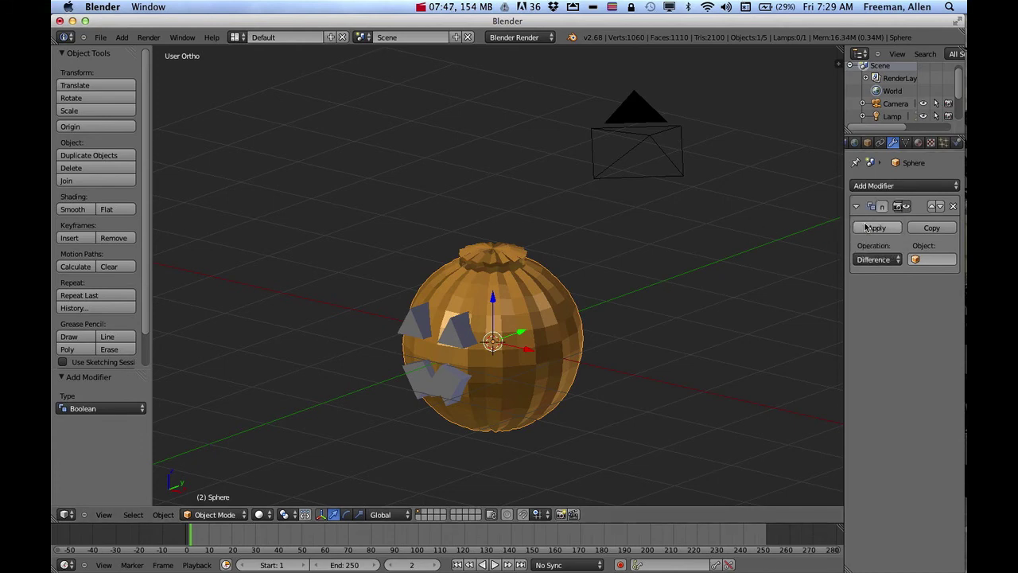
click(878, 259)
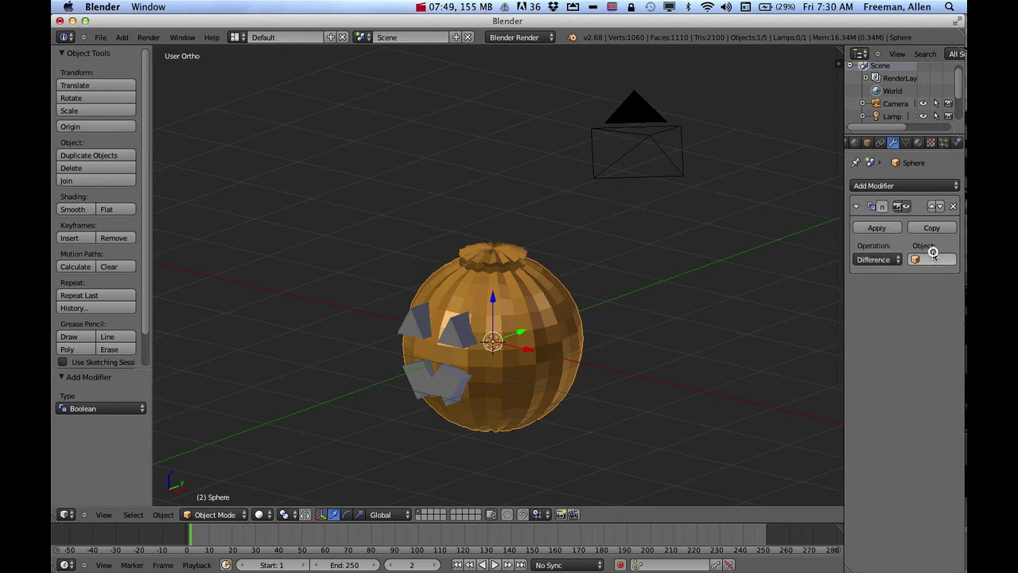
click(916, 259)
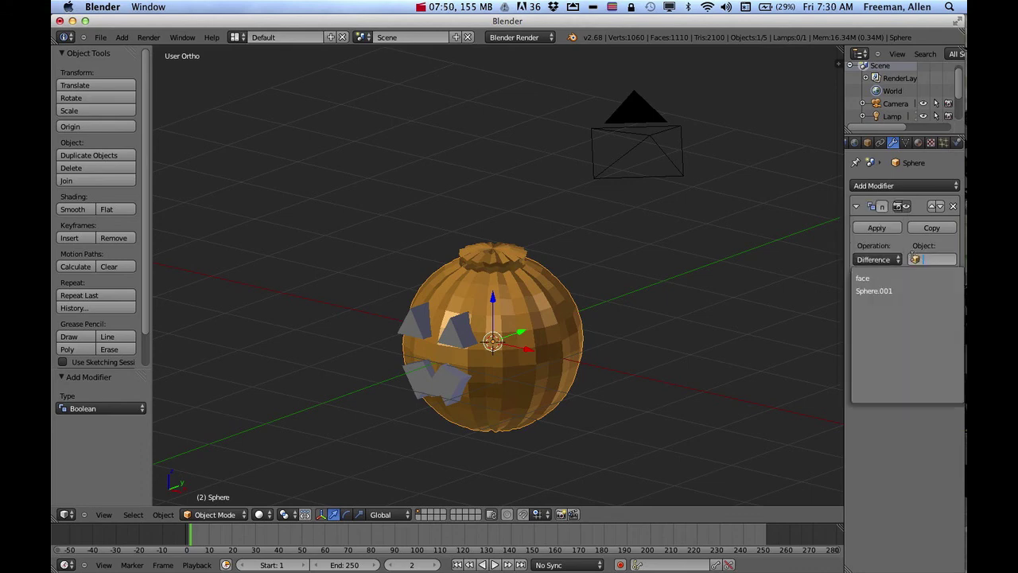
click(864, 279)
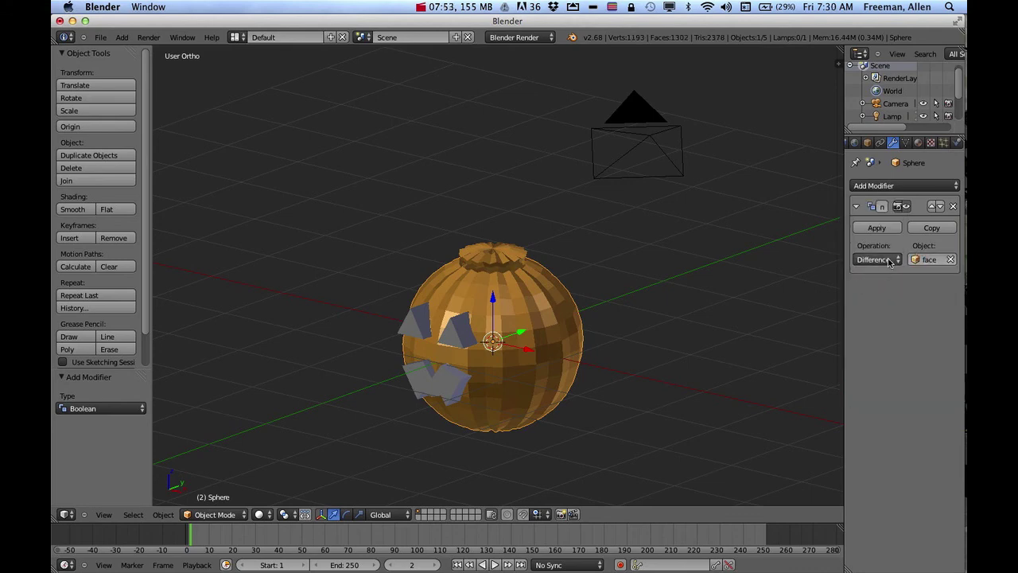
Compare the Intersect and Union operations, then set the Boolean back to Difference
click(886, 259)
click(876, 249)
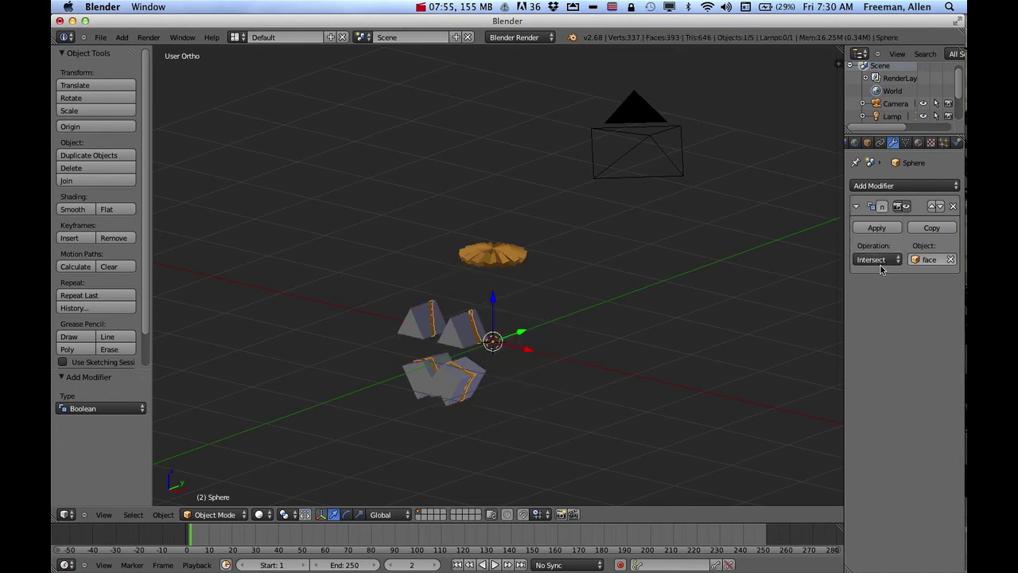
click(875, 260)
click(873, 236)
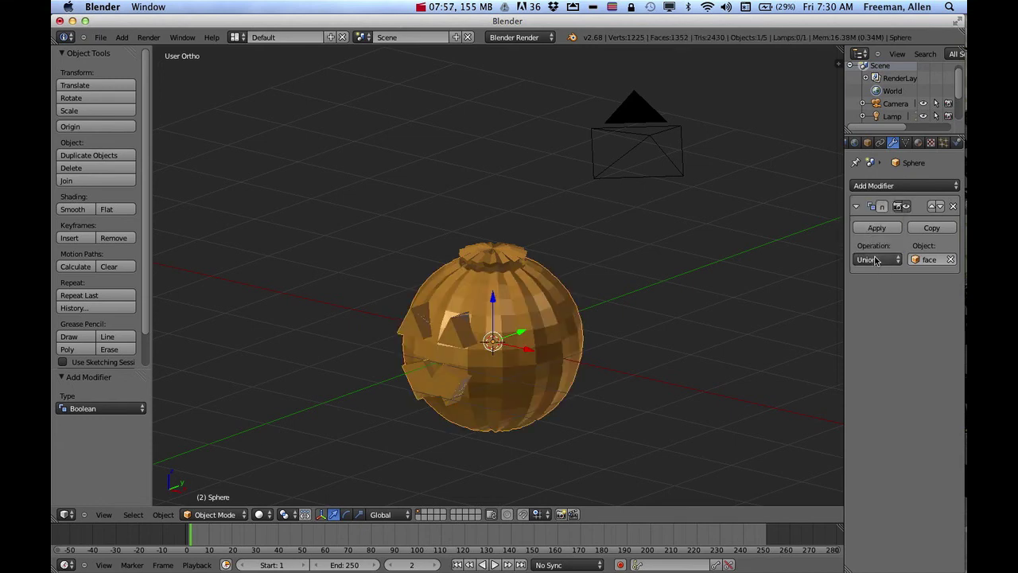
click(875, 260)
click(867, 220)
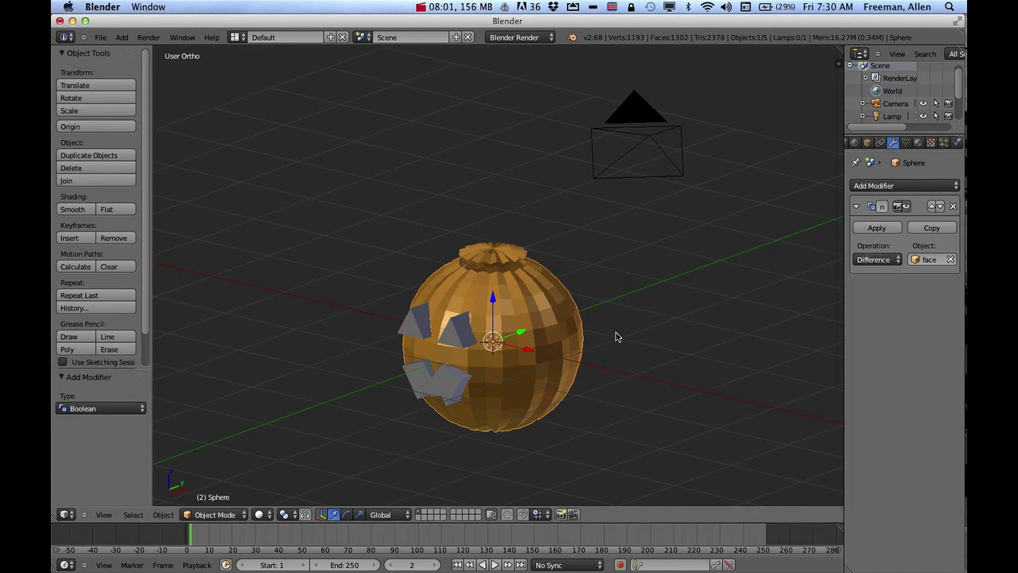
mouse_move(521, 332)
mouse_down()
mouse_move(464, 350)
mouse_move(546, 331)
mouse_move(521, 340)
mouse_up()
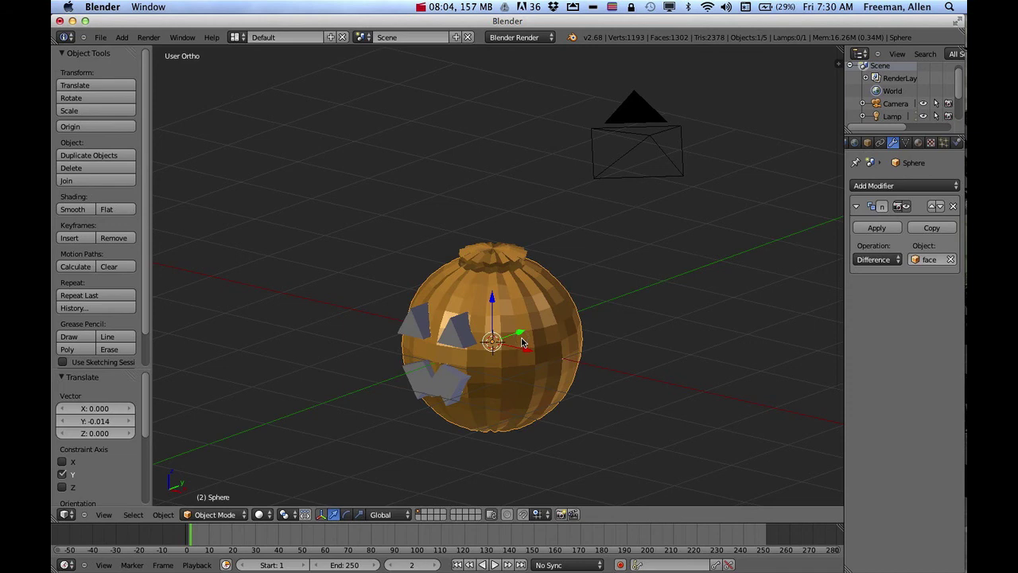
Apply the Boolean modifier and move the face cutter -1.752 along Y out of the pumpkin
click(877, 228)
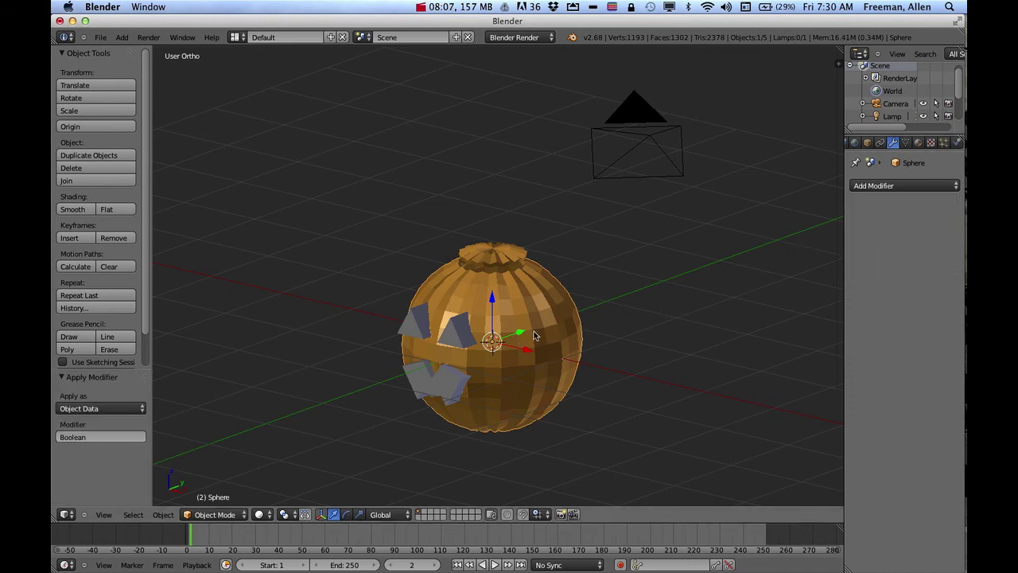
right_click(471, 339)
drag(459, 374, 362, 409)
Orbit and zoom around the pumpkin to inspect the carved triangle eyes and mouth
middle_drag(492, 376, 513, 383)
scroll(513, 384, up, 5)
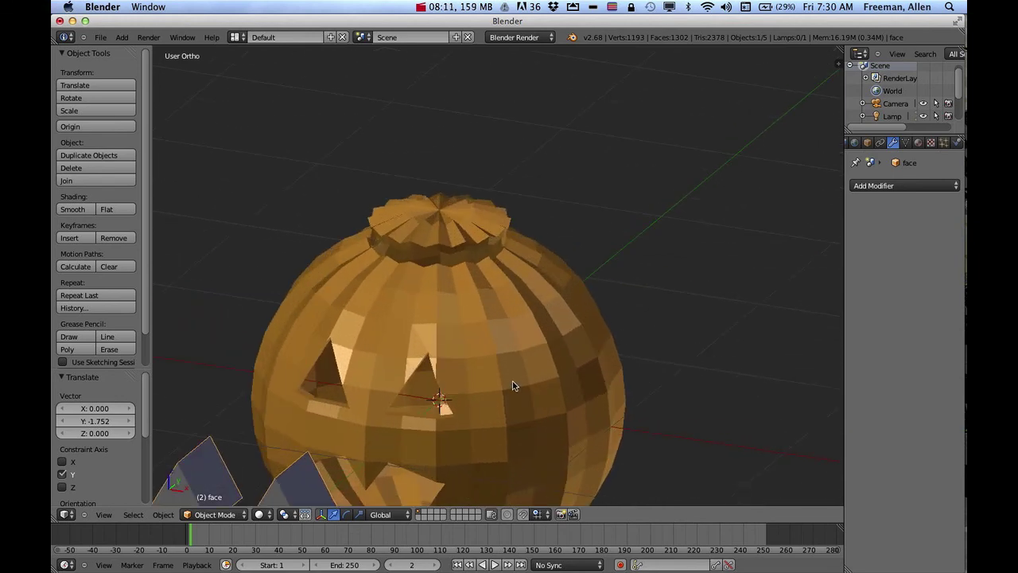
shift+middle_drag(448, 368, 506, 335)
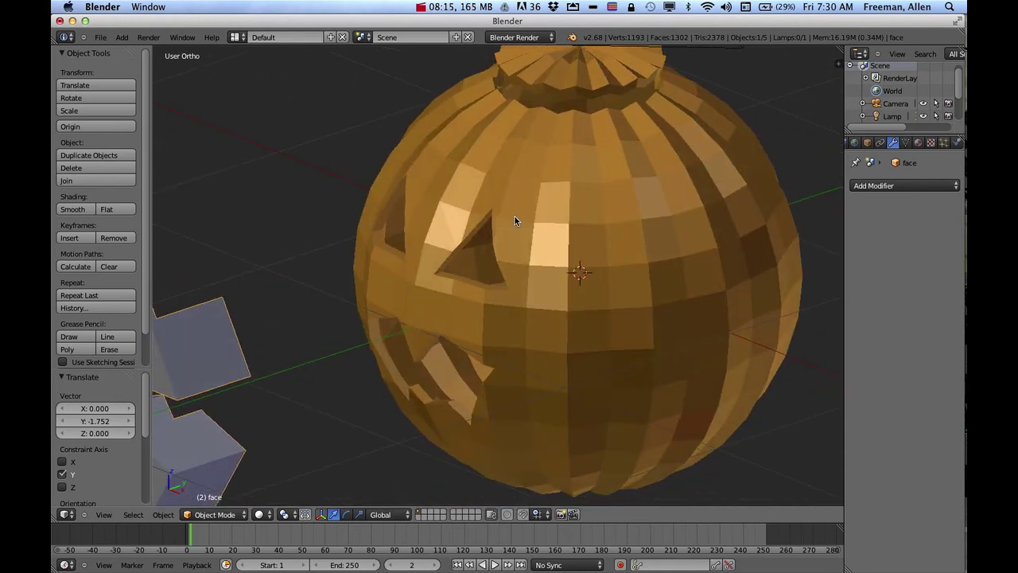
middle_drag(581, 189, 612, 112)
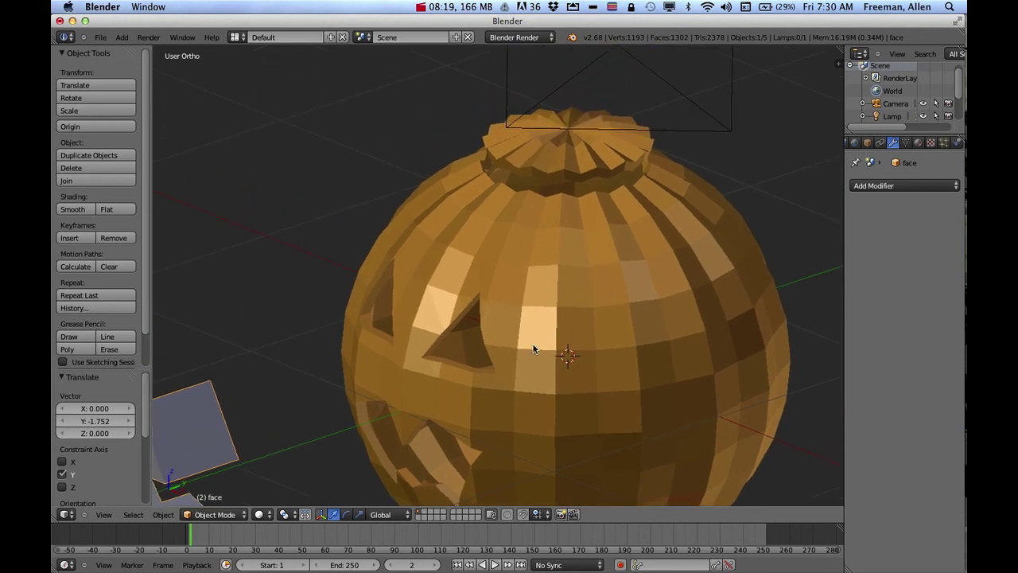
middle_drag(527, 346, 558, 245)
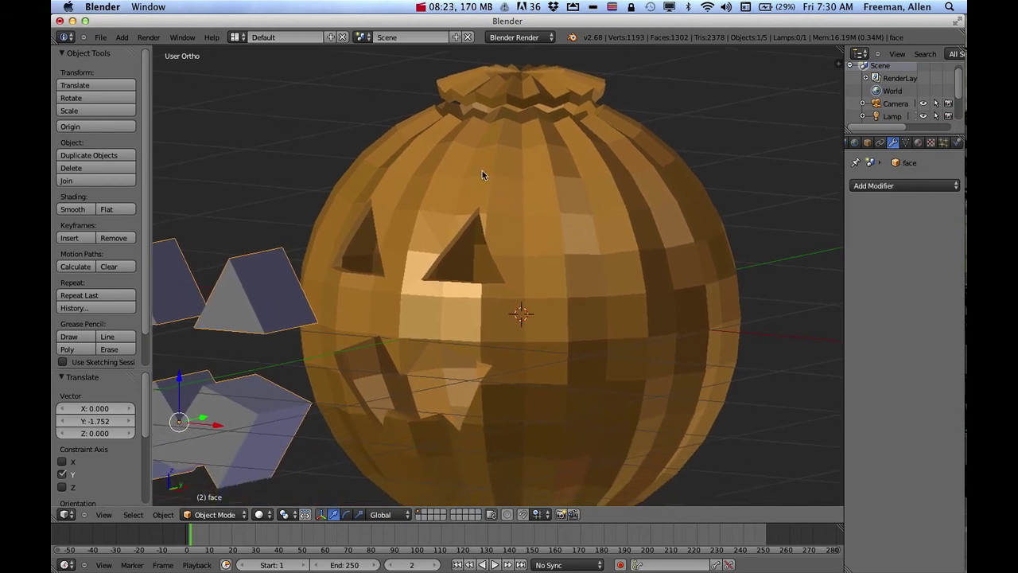